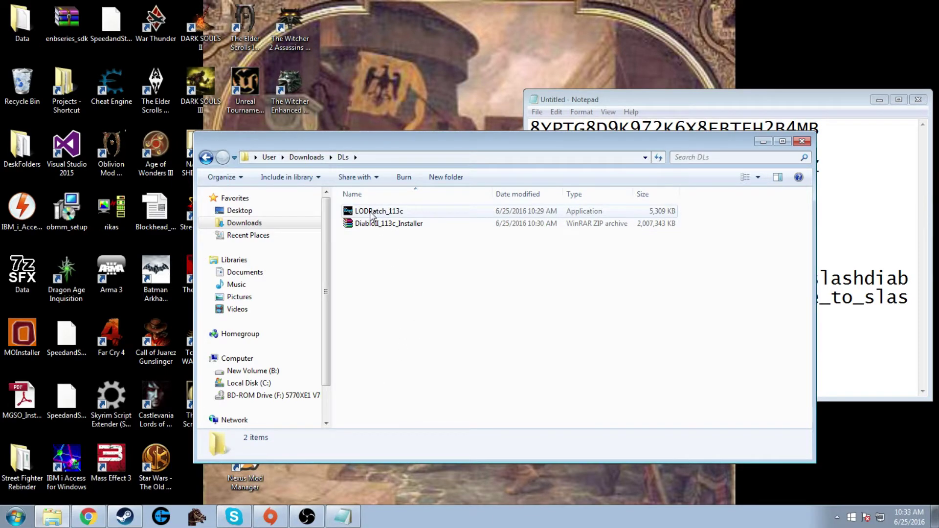
Extract the DiabloII_113c_Installer ZIP archive into its own DiabloII_113c_Installer folder
left_click(395, 223)
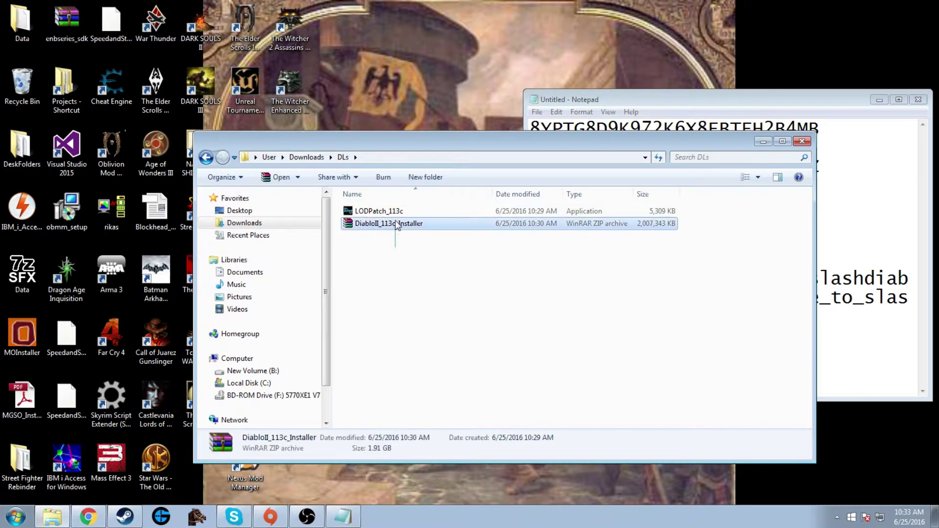
left_click(397, 212)
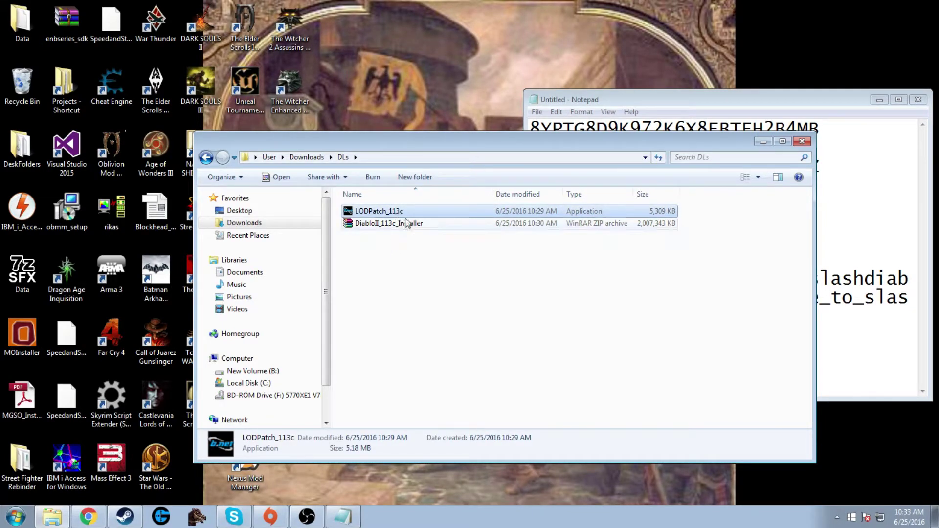
left_click(407, 224)
right_click(407, 224)
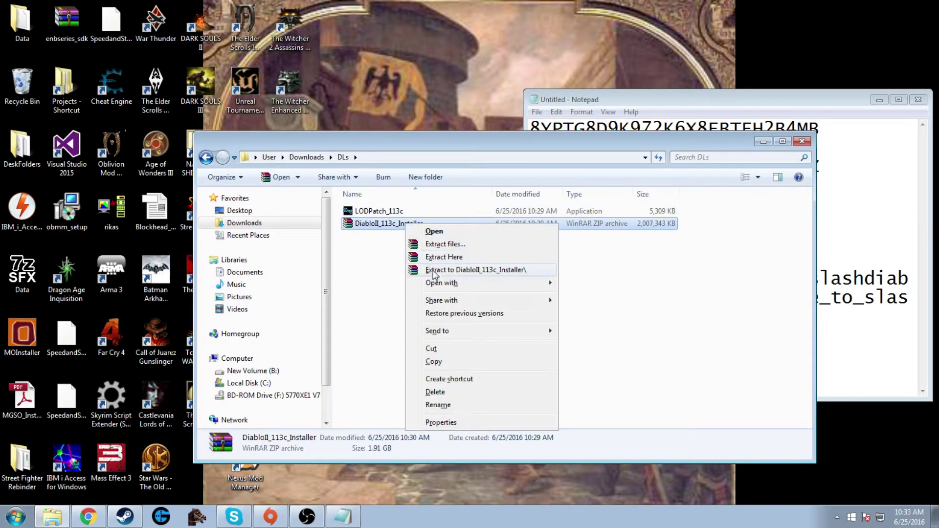
left_click(433, 270)
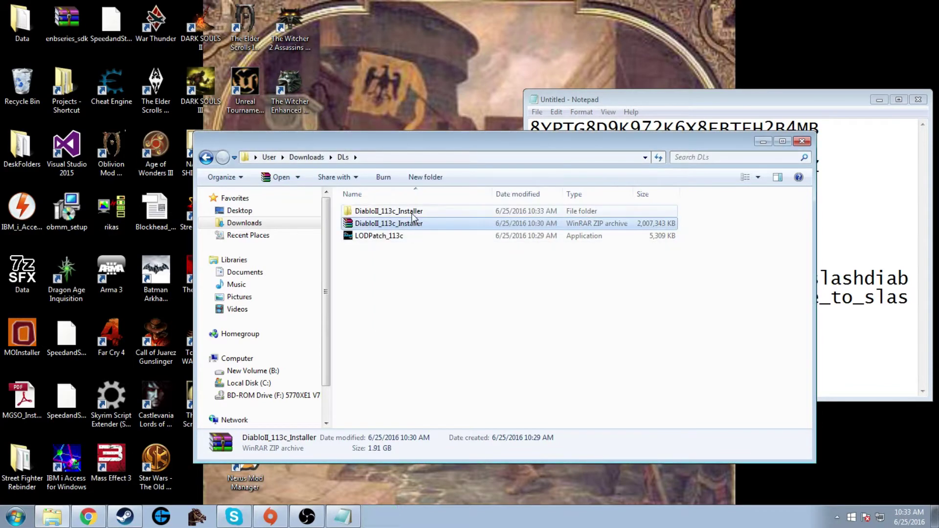
Delete the LODPatch_113d application from the extracted DiabloII_113c_Installer folder
double_click(412, 214)
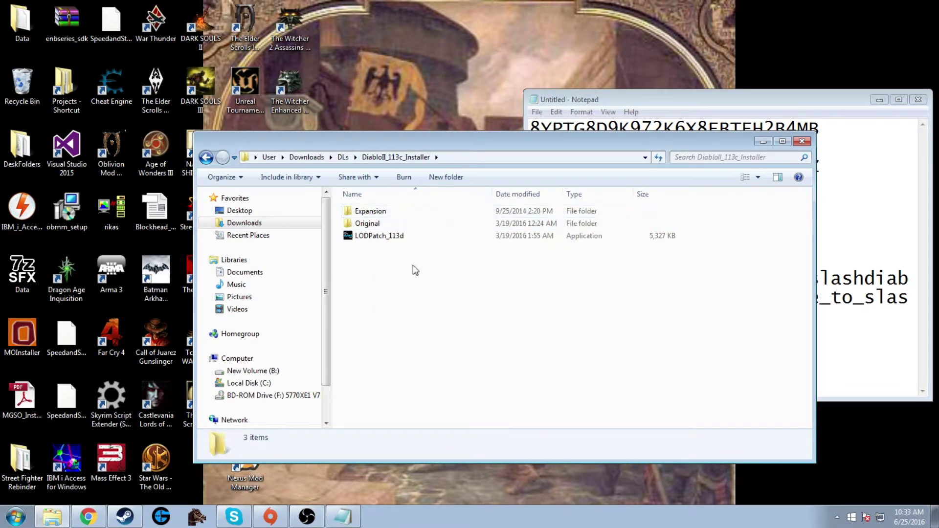
left_click(415, 236)
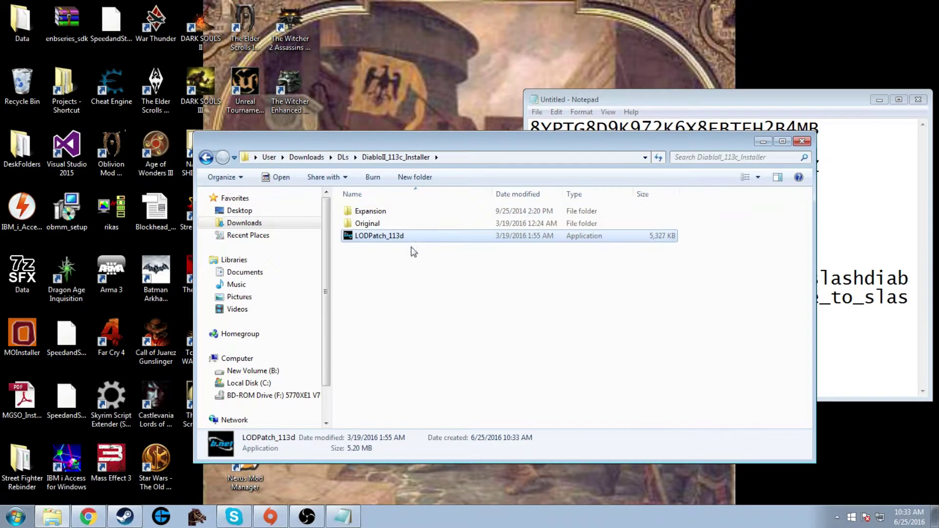
key("Delete")
left_click(510, 312)
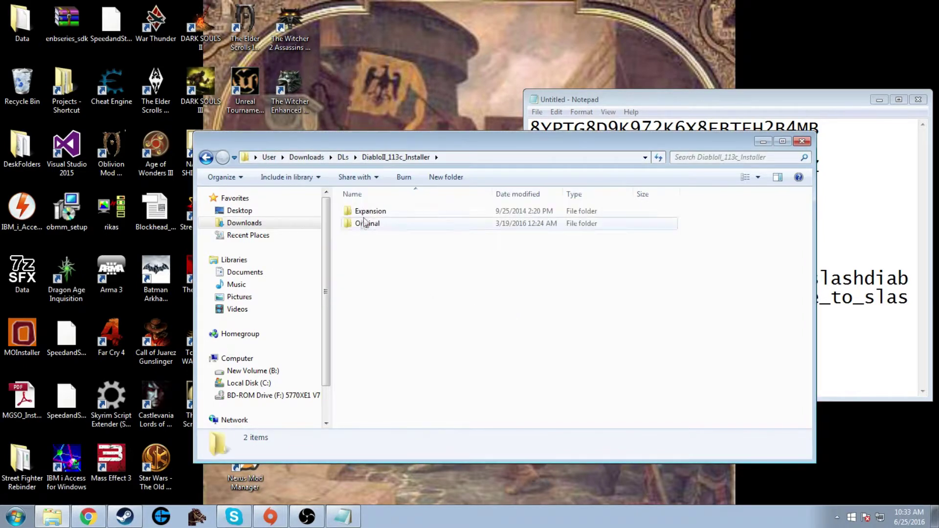
Run the Installer application from the Original folder and allow it past the security warning
double_click(378, 221)
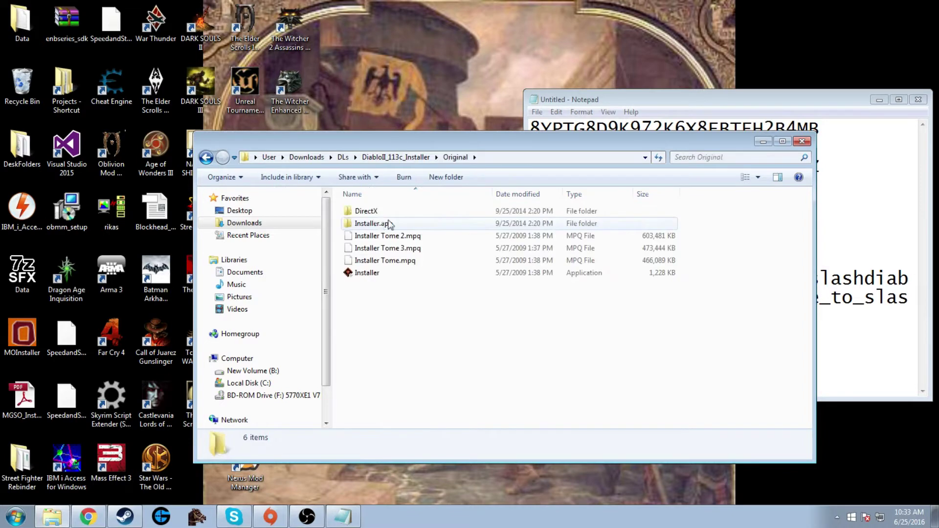
left_click(409, 272)
double_click(410, 274)
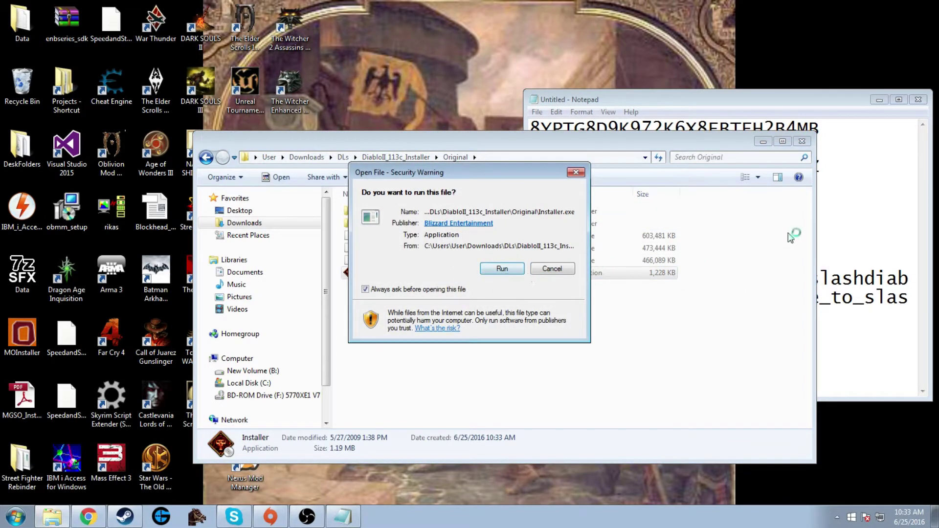
left_click(501, 269)
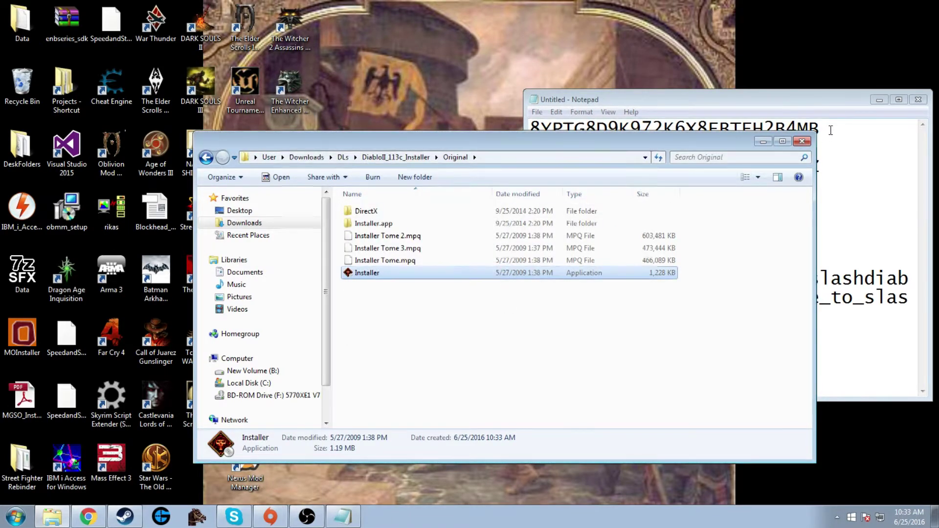
Start the Diablo II installation and agree to the full End User License Agreement
left_click(354, 215)
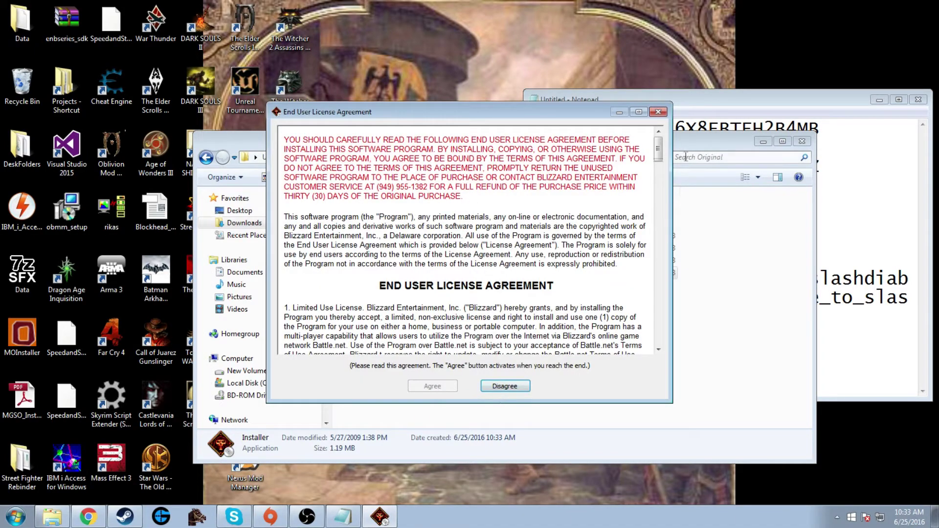
left_click_drag(659, 149, 659, 348)
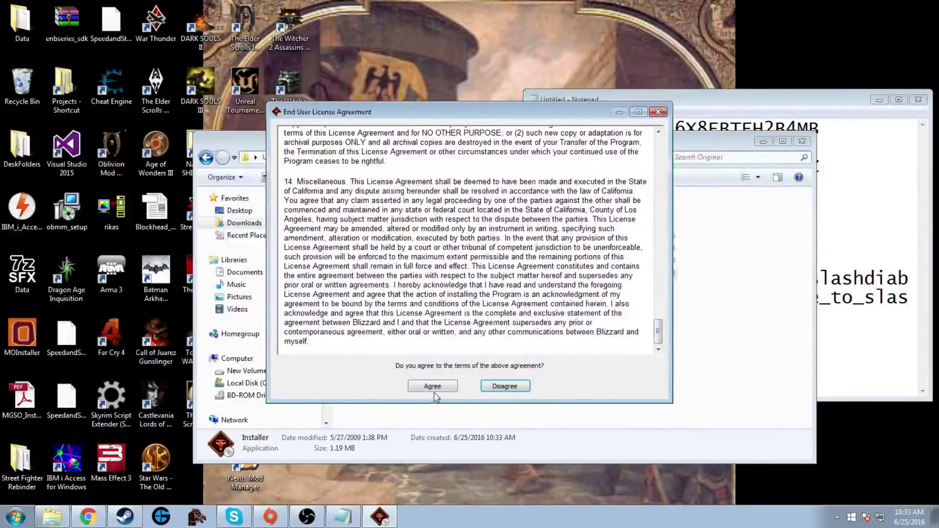
left_click(433, 387)
Copy the first CD-key from the Notepad notes and paste it as both the owner name and the Diablo II CD-Key
left_click(826, 129)
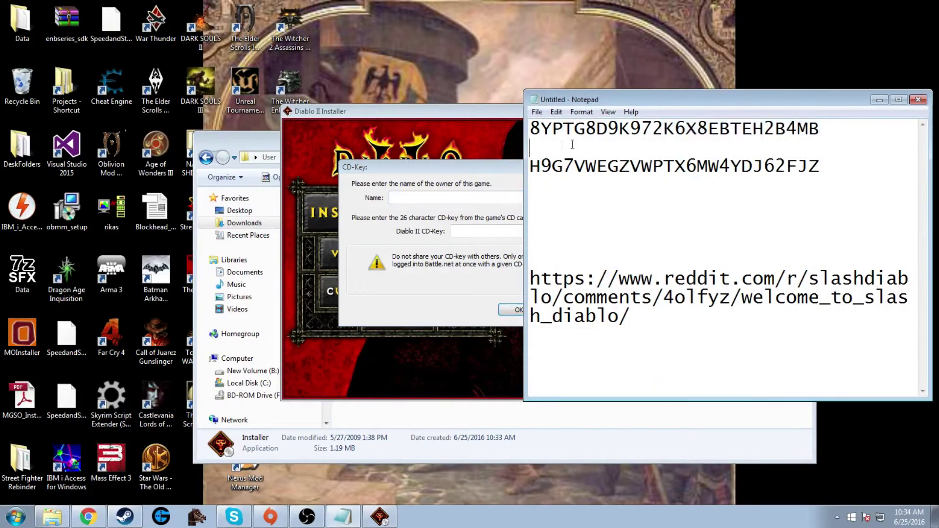
left_click_drag(822, 128, 512, 130)
key("ctrl+c")
left_click(461, 199)
key("ctrl+v")
left_click(477, 230)
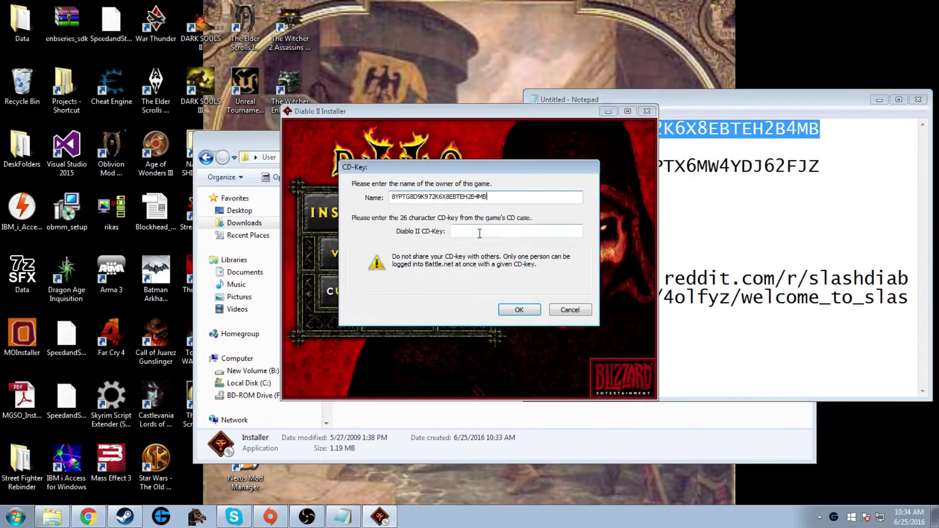
key("ctrl+v")
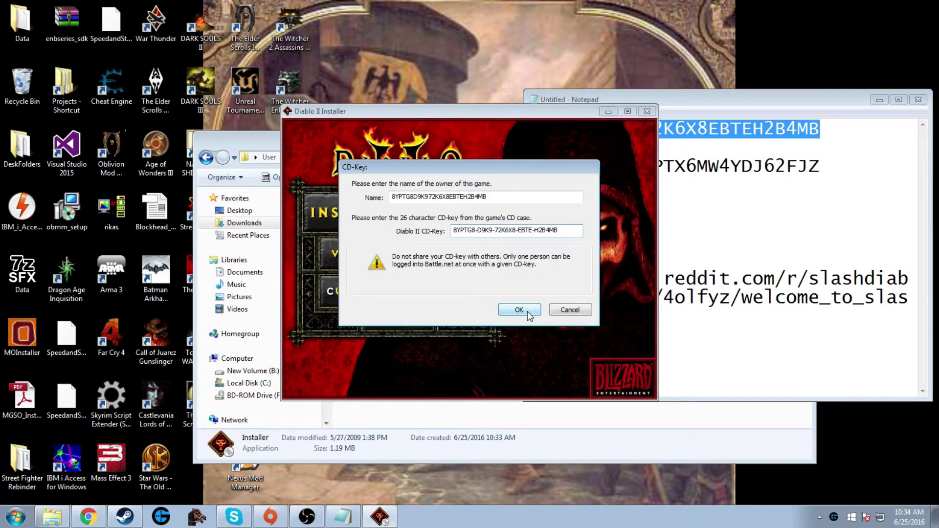
left_click(522, 310)
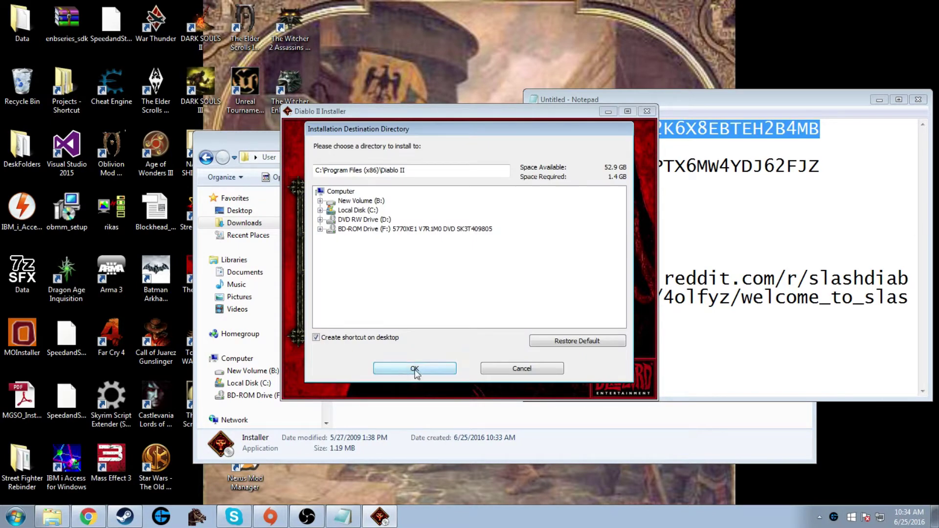
Install Diablo II to C:\Program Files (x86)\Diablo II with a desktop shortcut and close the installer
left_click(414, 369)
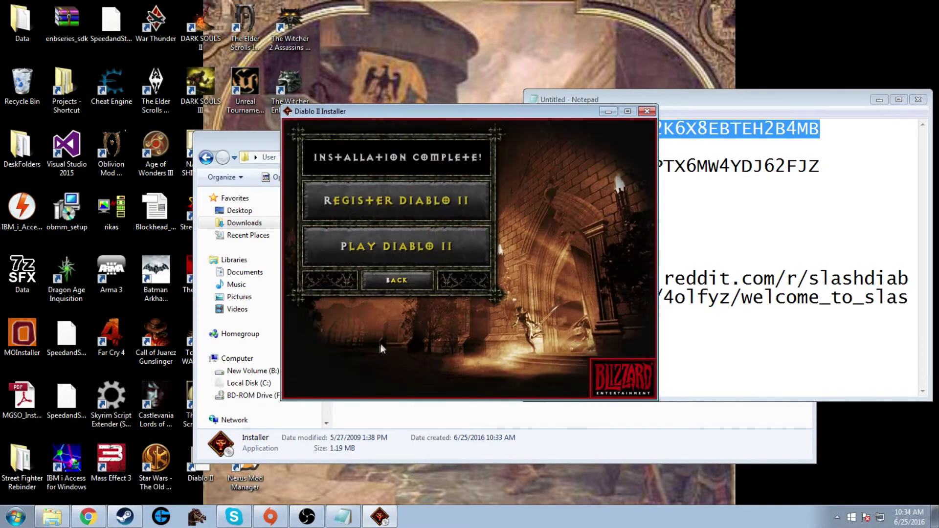
left_click(646, 111)
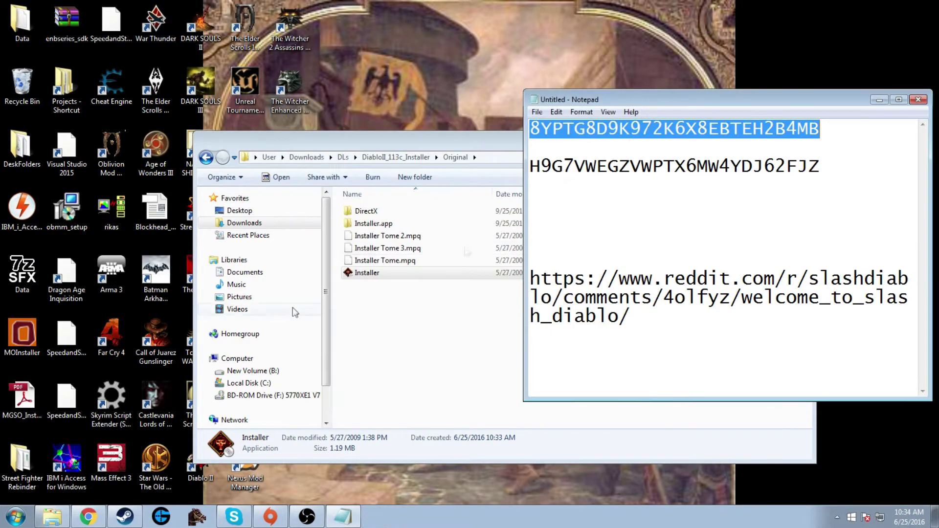
Run the Installer application from the Expansion folder and allow it past the security warning
left_click(207, 157)
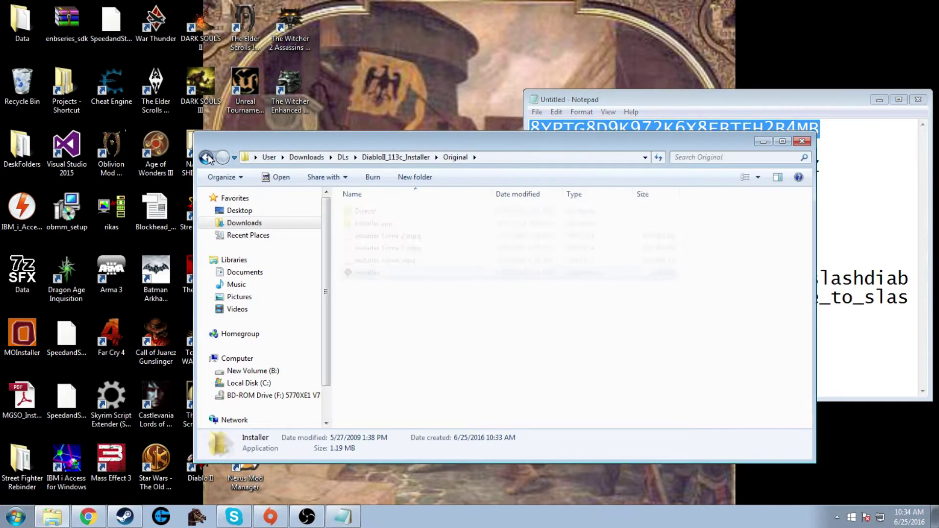
double_click(377, 208)
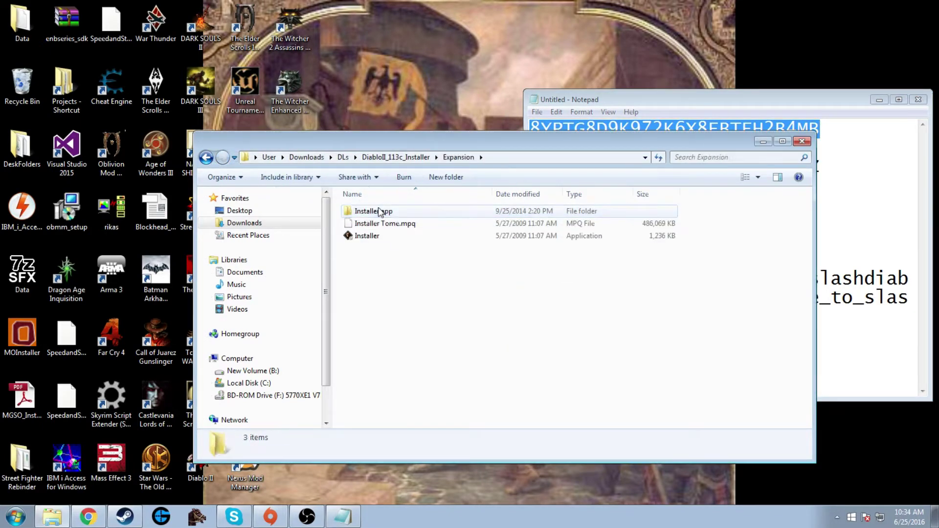
double_click(398, 239)
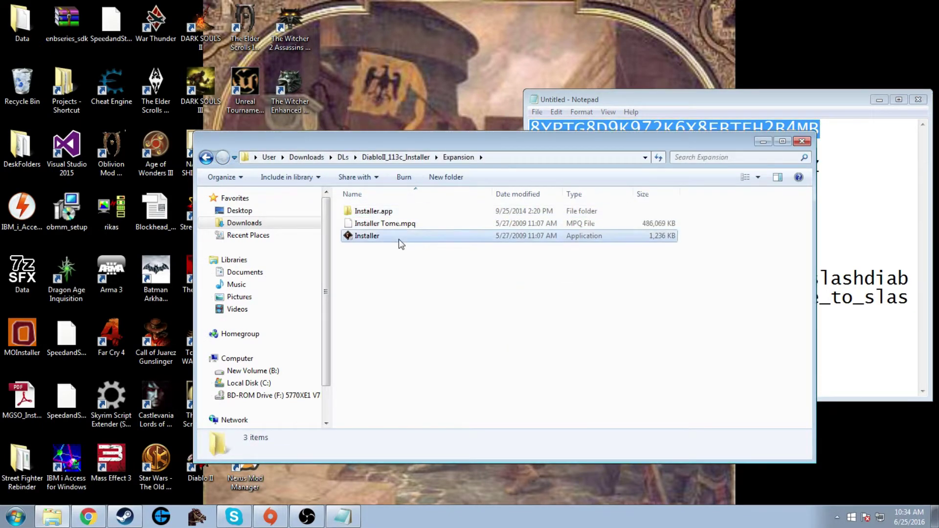
left_click(548, 269)
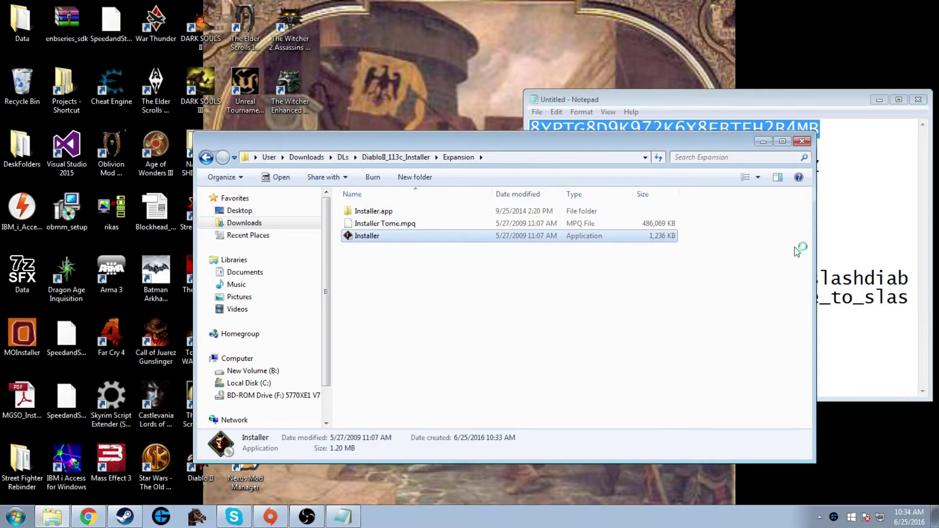
Copy the second CD-key from the Notepad notes for the expansion
left_click(852, 185)
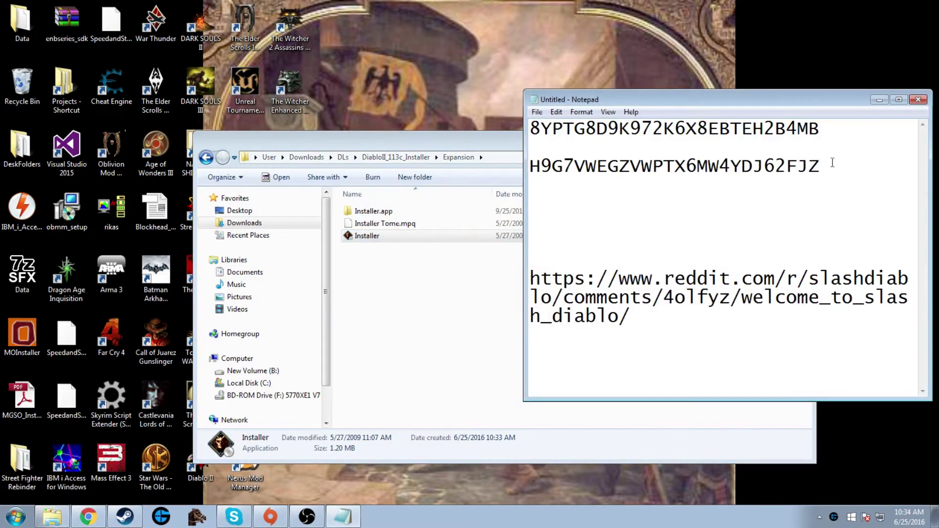
left_click_drag(833, 163, 499, 168)
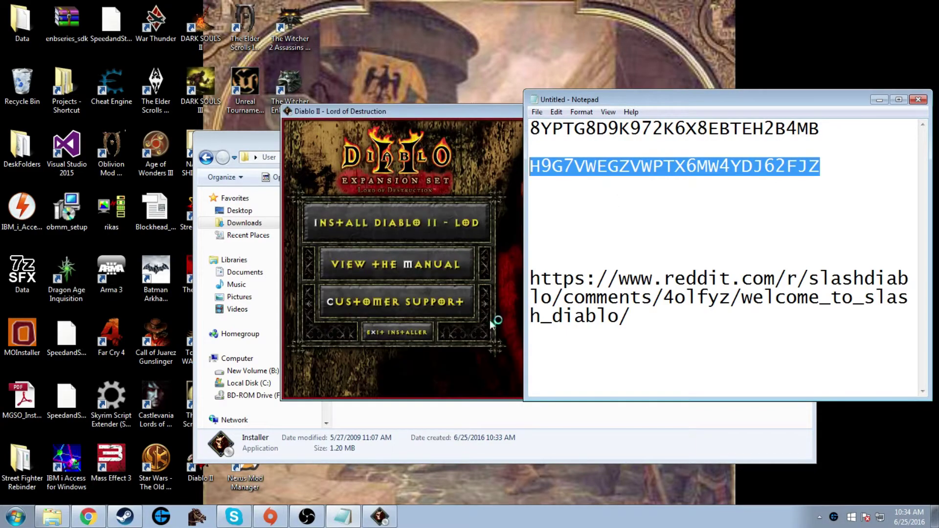
Start the Diablo II - LOD installation and agree to the full End User License Agreement
left_click(448, 227)
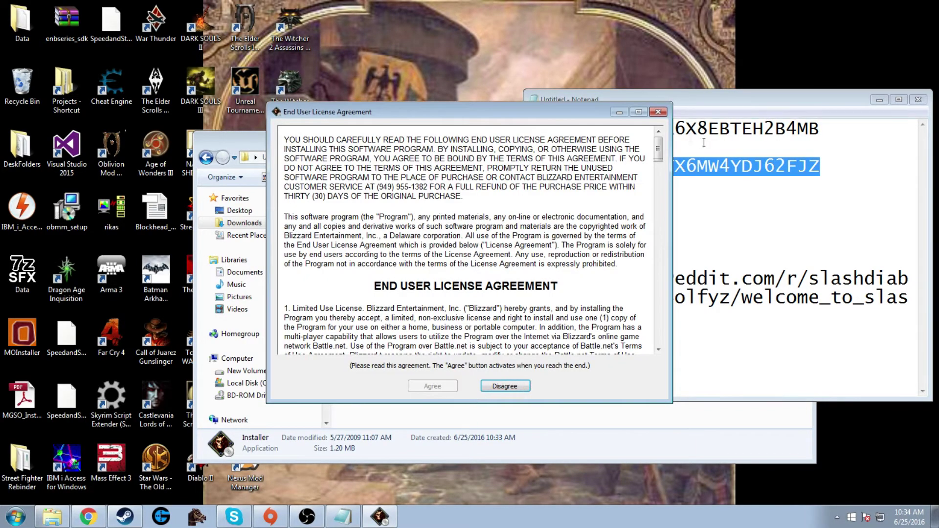
left_click_drag(658, 147, 649, 343)
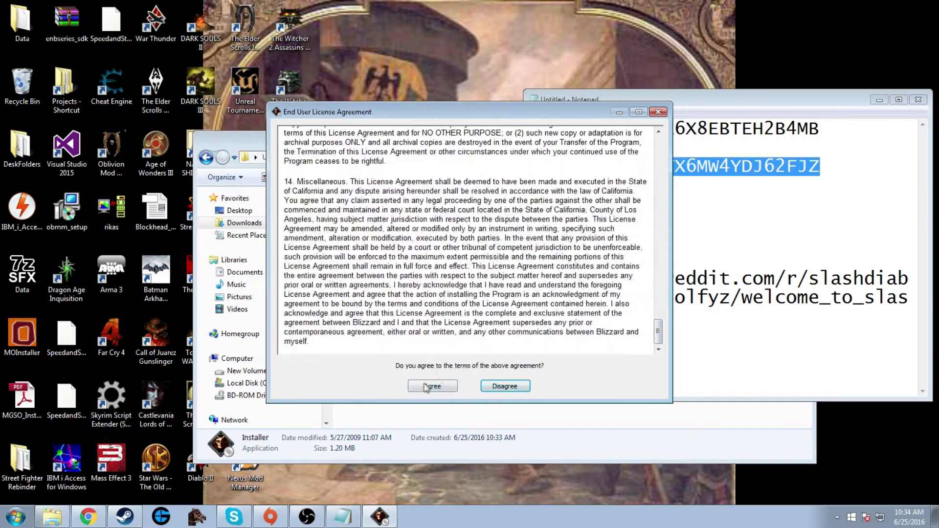
left_click(423, 386)
Paste the copied key as both the owner name and the Lord of Destruction CD-Key, install the expansion and close its installer
key("ctrl+v")
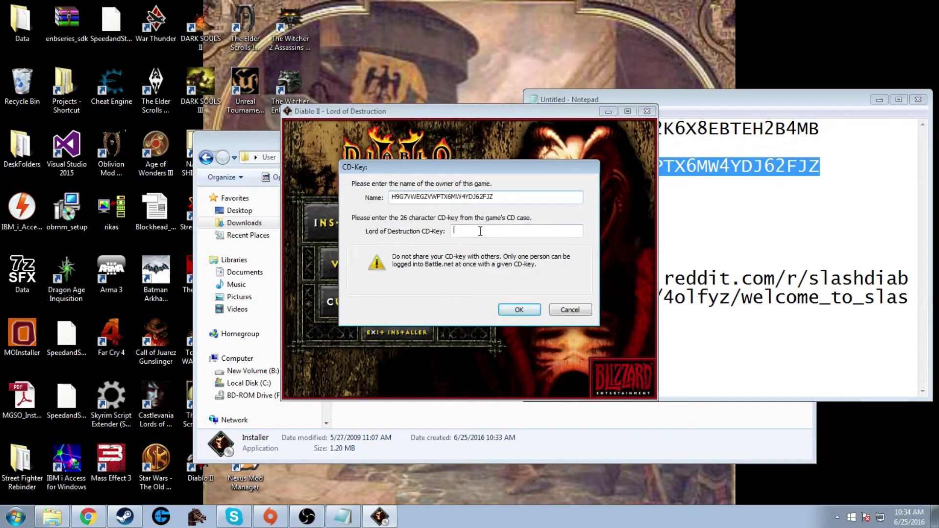
left_click(480, 230)
key("ctrl+v")
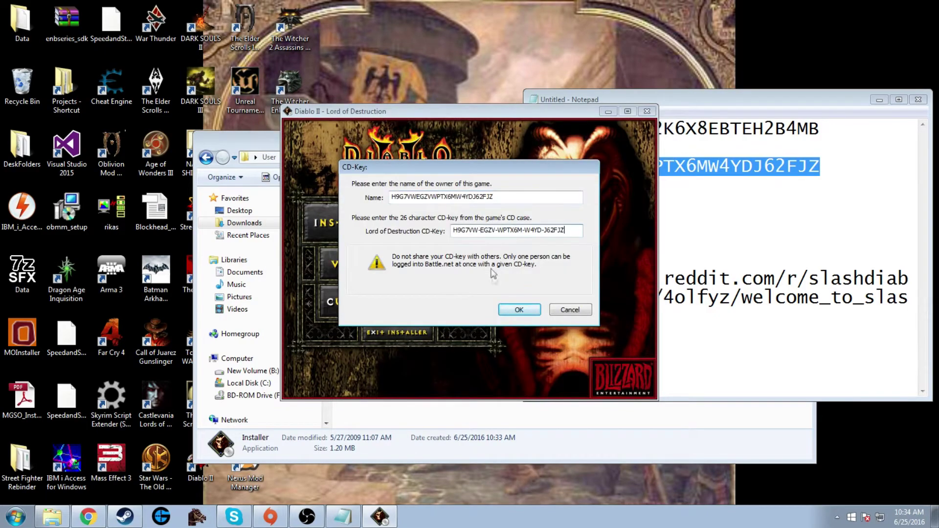
left_click(512, 310)
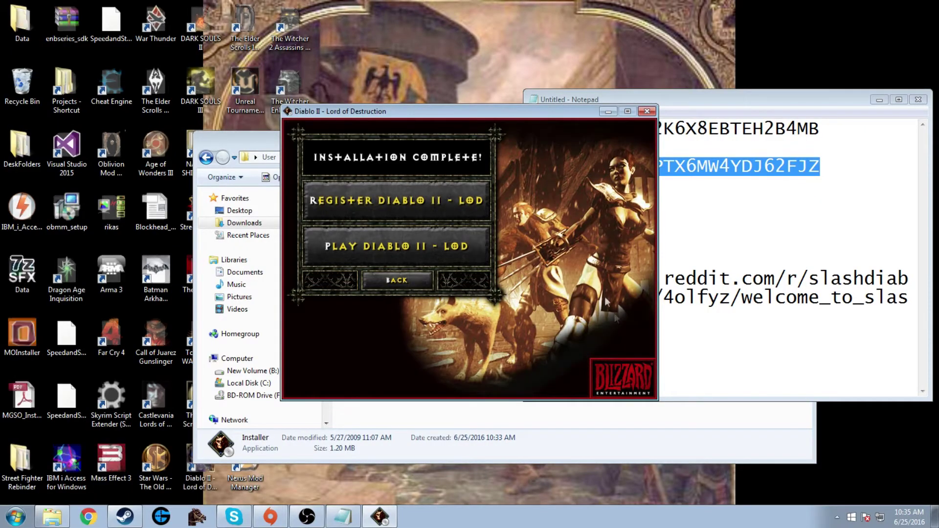
left_click(647, 112)
Copy the reddit.com welcome_to_slash_diablo link from the notes and open it in a maximized Chrome window
left_click_drag(635, 318, 500, 289)
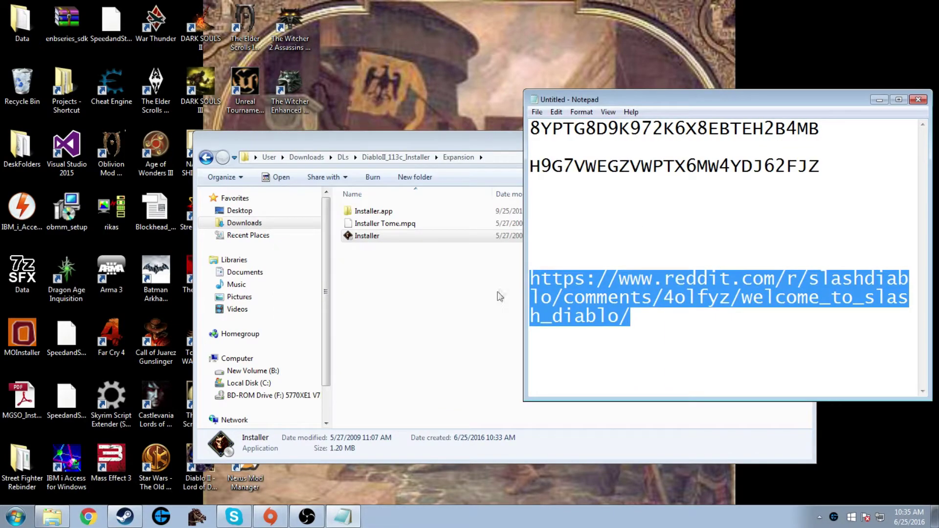
left_click(89, 516)
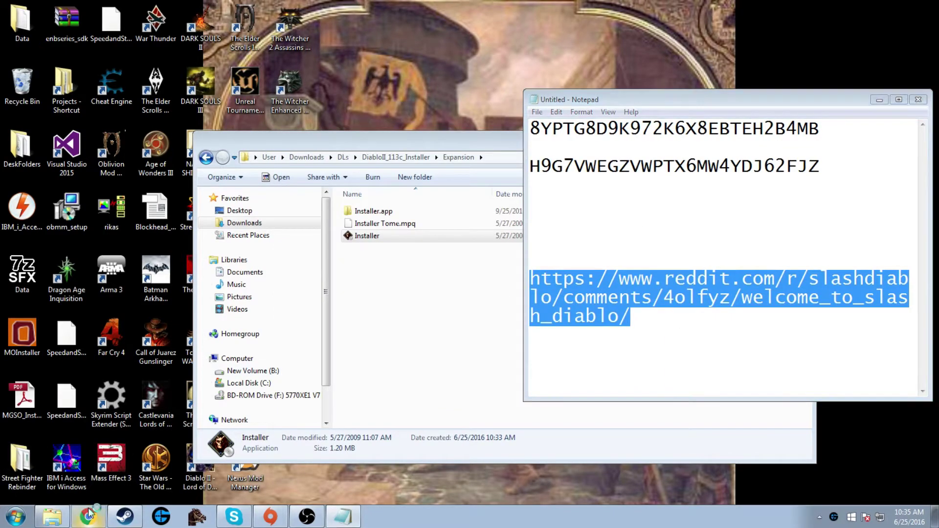
key("ctrl+v")
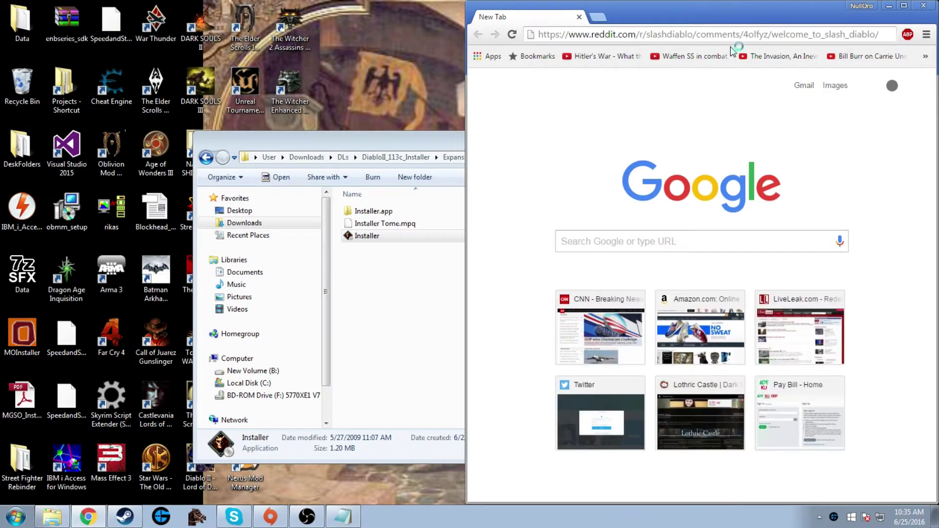
key("Return")
left_click_drag(740, 15, 462, 19)
double_click(461, 19)
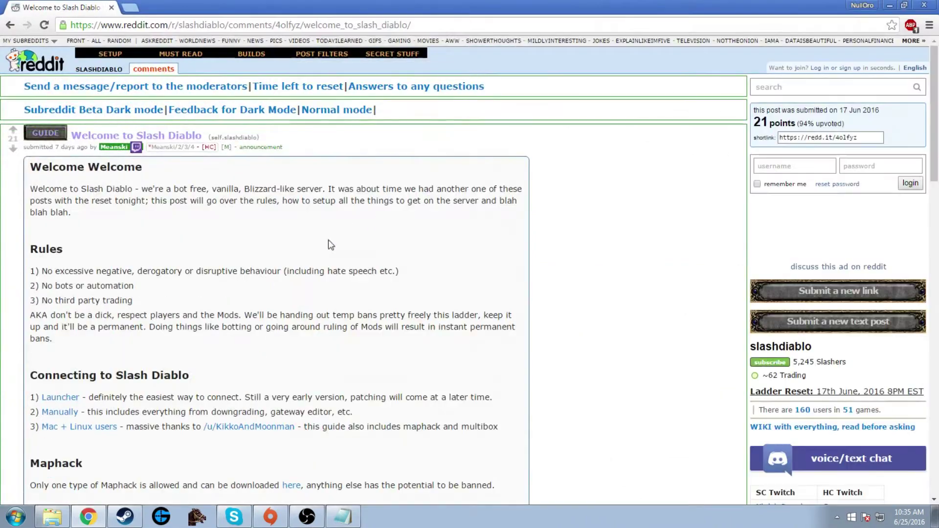
Download the Launcher linked under Connecting to Slash Diablo and run SlashGamingLauncher.exe, accepting the security warning
left_click(63, 398)
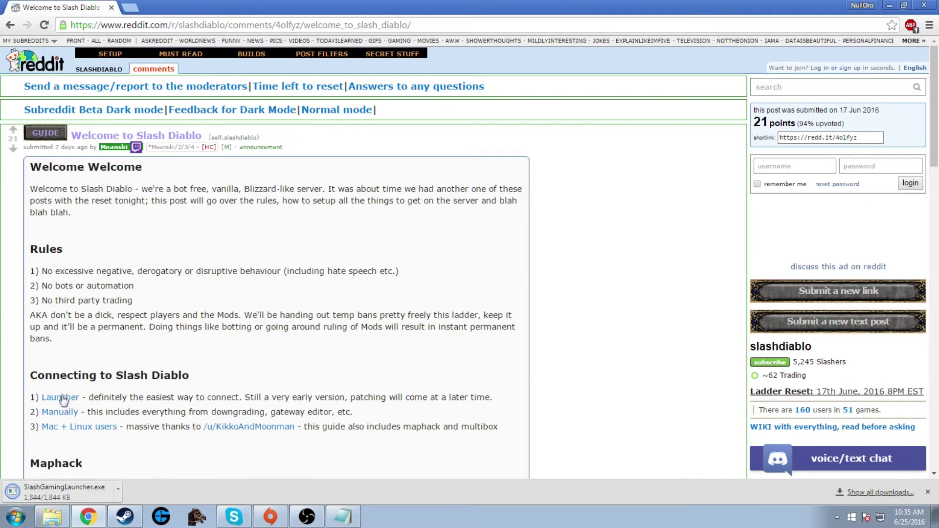
left_click(74, 494)
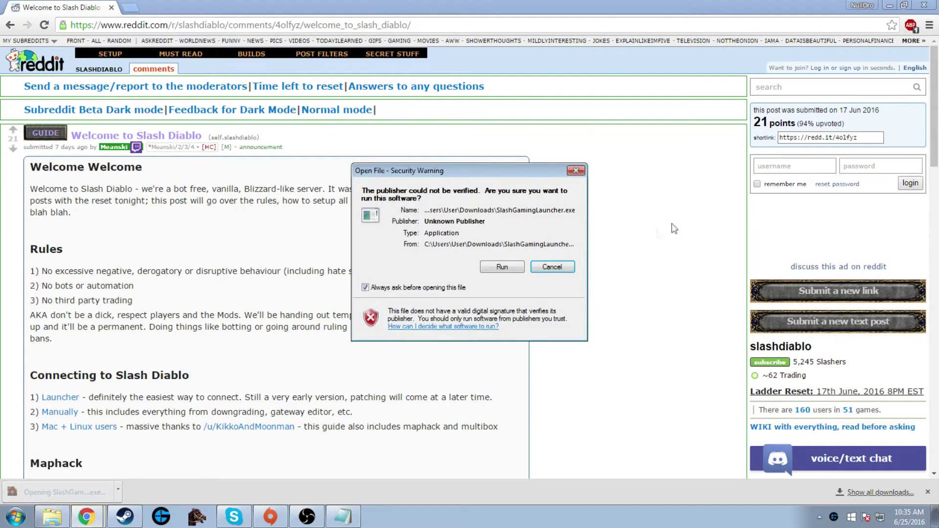
left_click(514, 269)
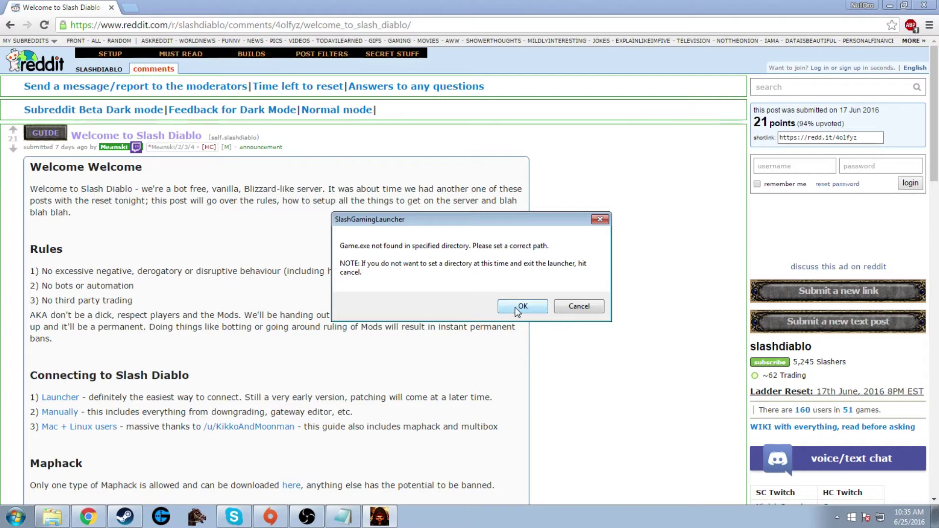
Set the launcher's game directory to the Diablo II folder in Program Files (x86) on Local Disk (C:)
left_click(514, 310)
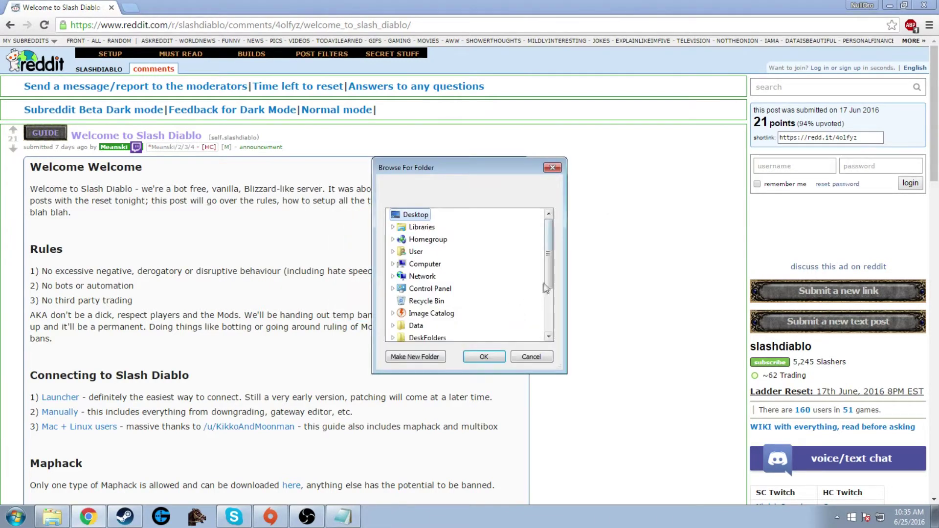
left_click(393, 264)
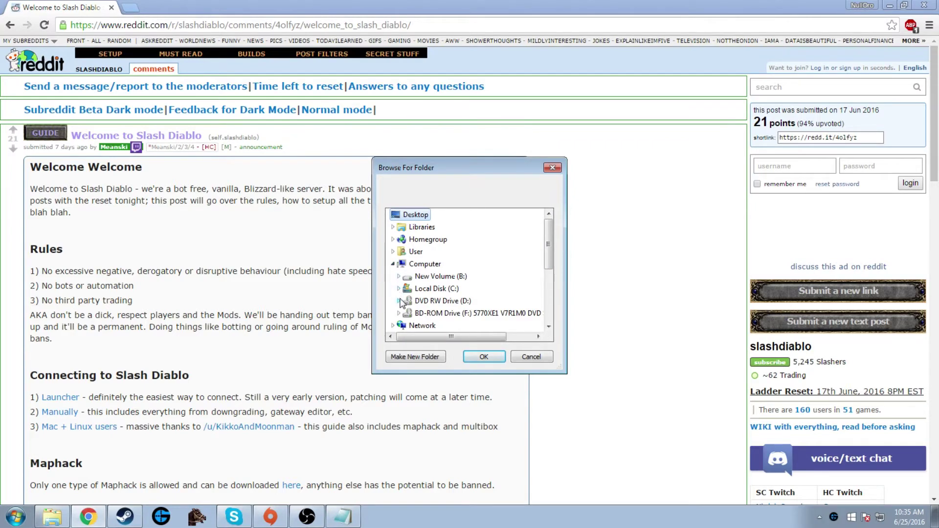
left_click(399, 289)
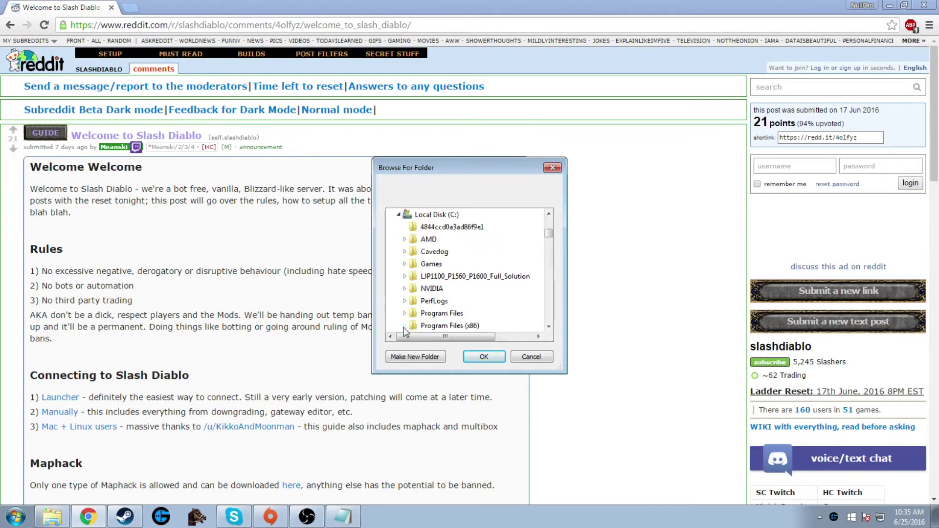
left_click(405, 306)
scroll(418, 306, "down", 5)
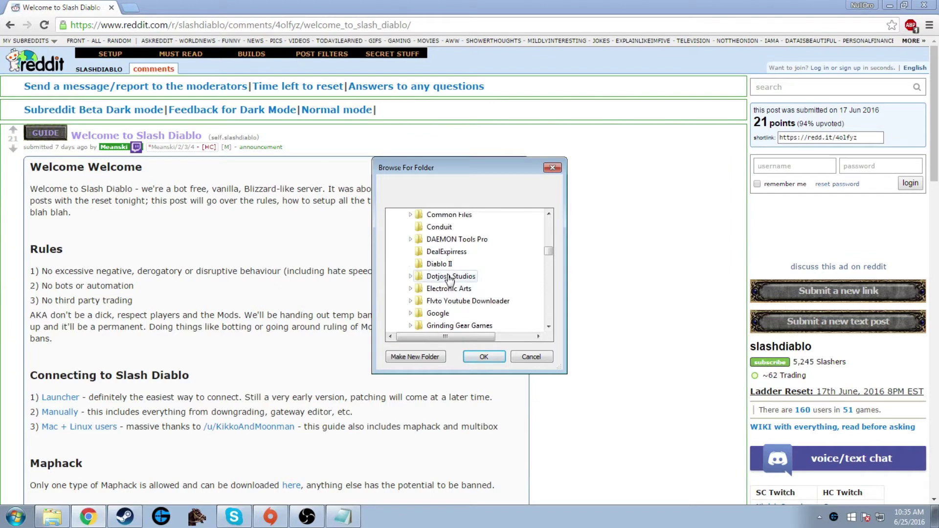
left_click(426, 265)
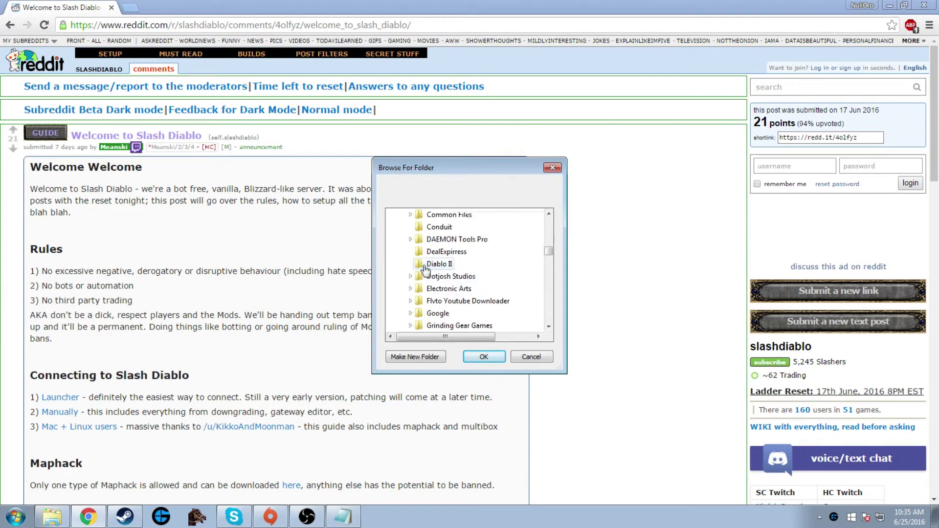
left_click(484, 357)
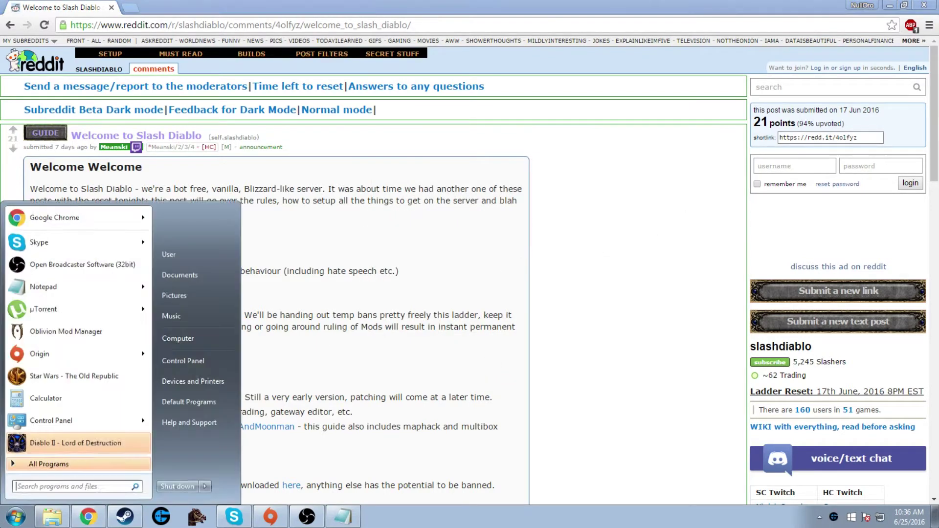
left_click(6, 516)
type("slashdia")
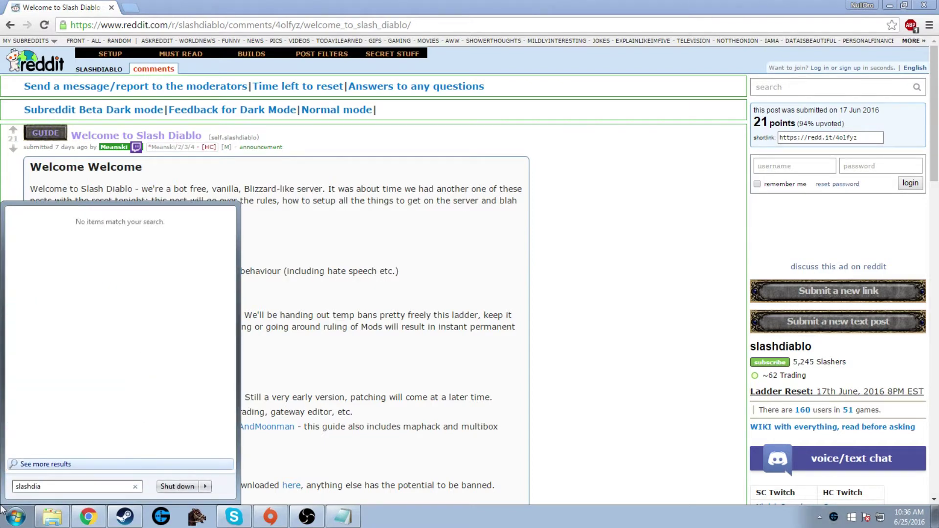
left_click(6, 516)
Run SlashGamingLauncher from the Downloads folder and close its Diablo2 Client Update dialog without patching
left_click(6, 516)
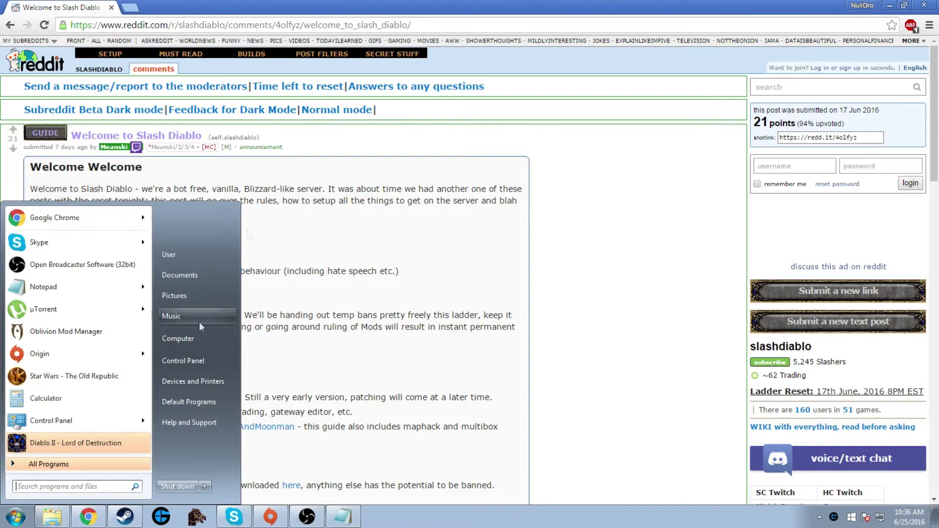
left_click(206, 275)
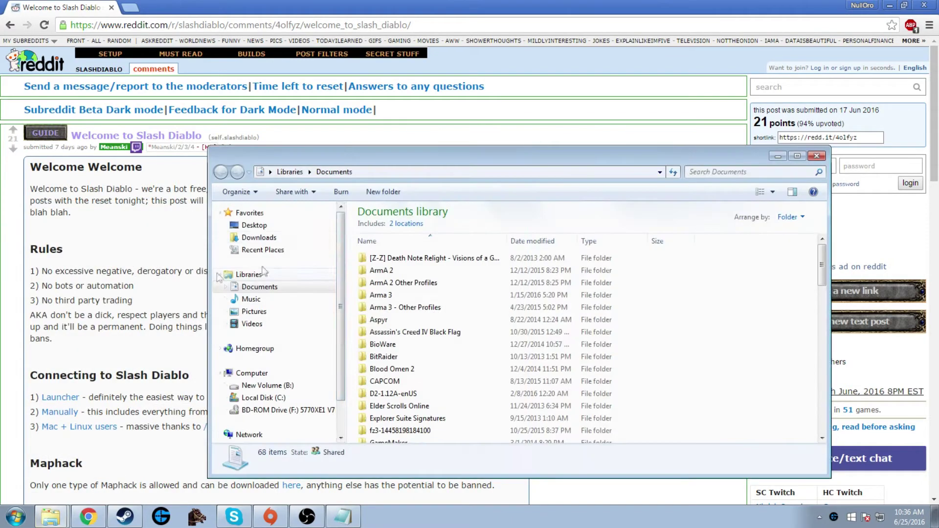
left_click(262, 238)
left_click(526, 254)
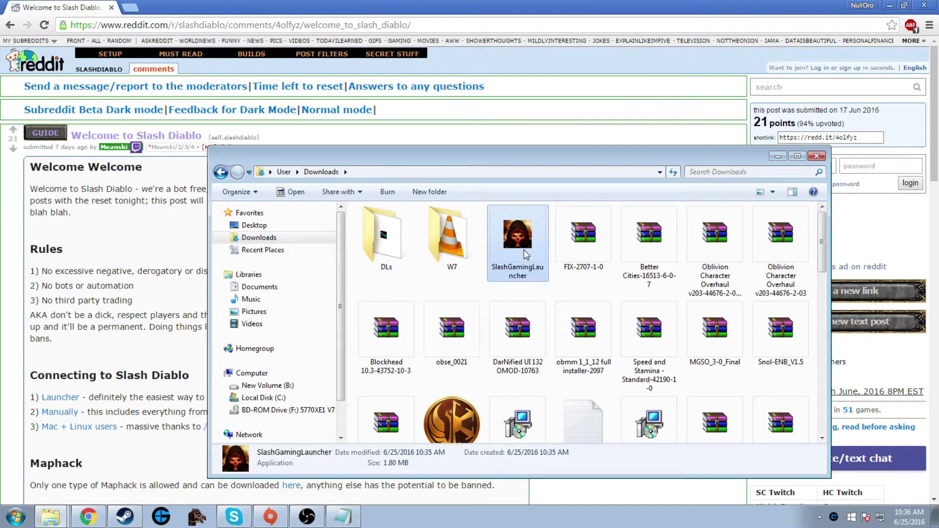
double_click(524, 249)
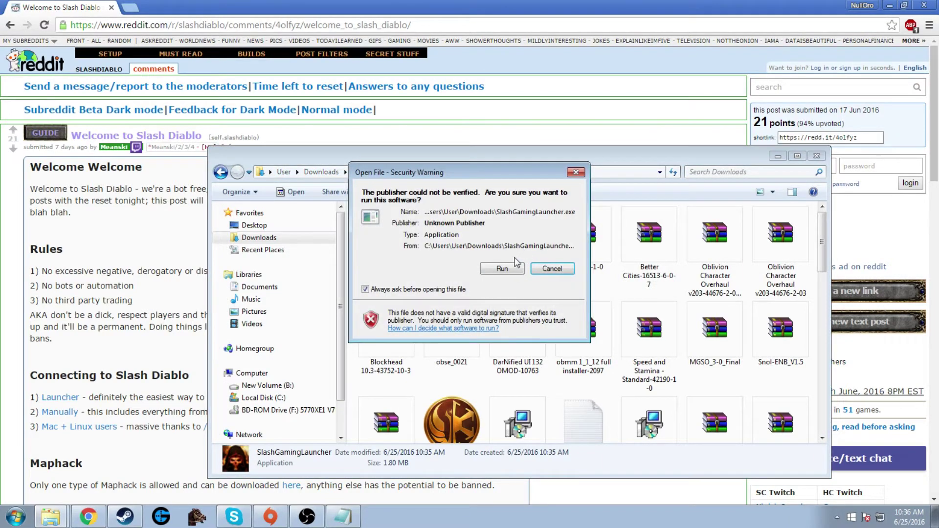
left_click(515, 269)
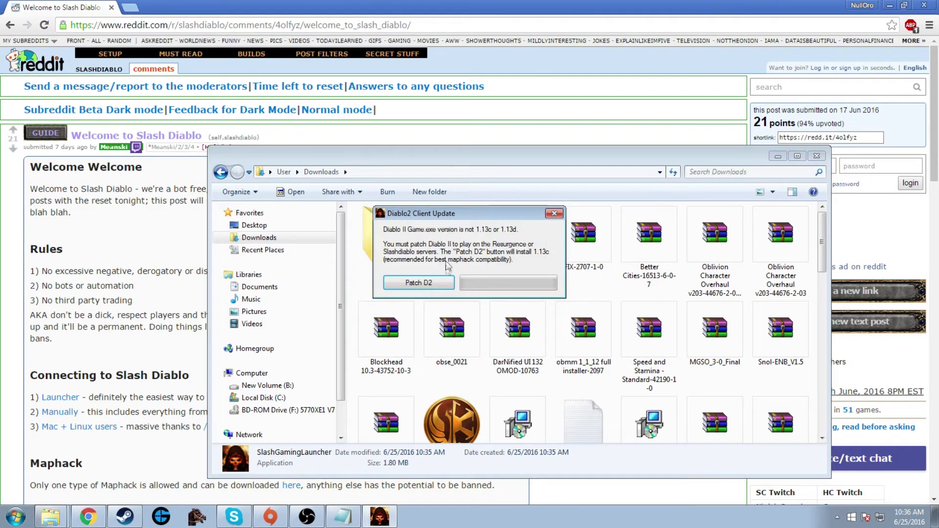
left_click(555, 216)
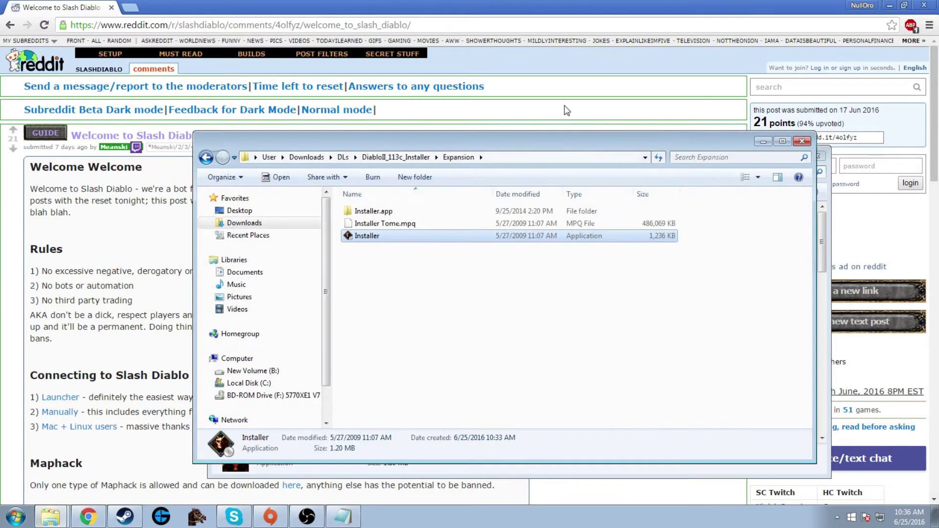
Run the LODPatch_113c patch from the DLs folder and dismiss the Diablo II exception message
left_click(342, 158)
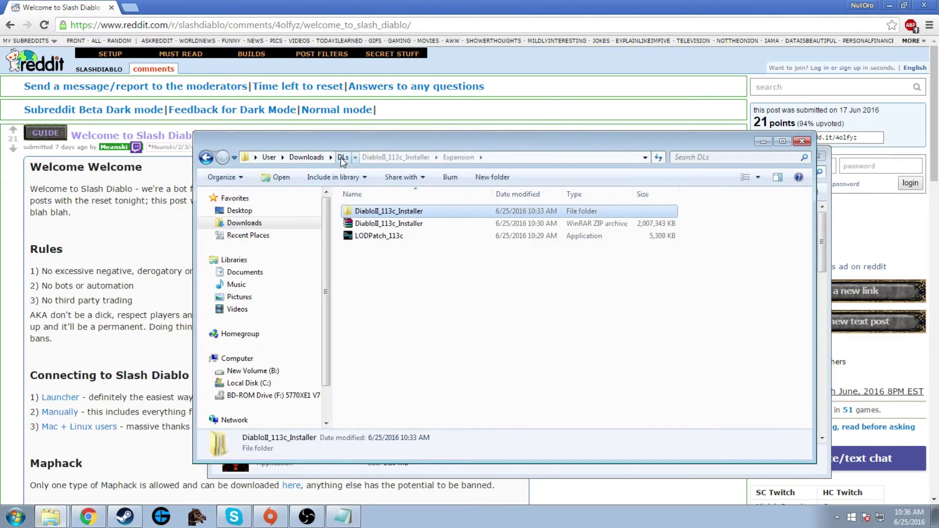
left_click(415, 278)
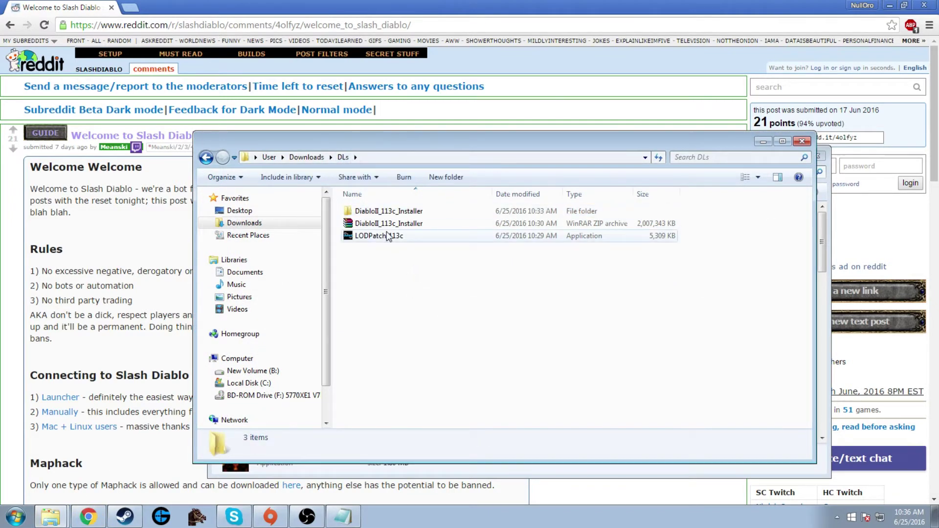
double_click(389, 236)
left_click(516, 268)
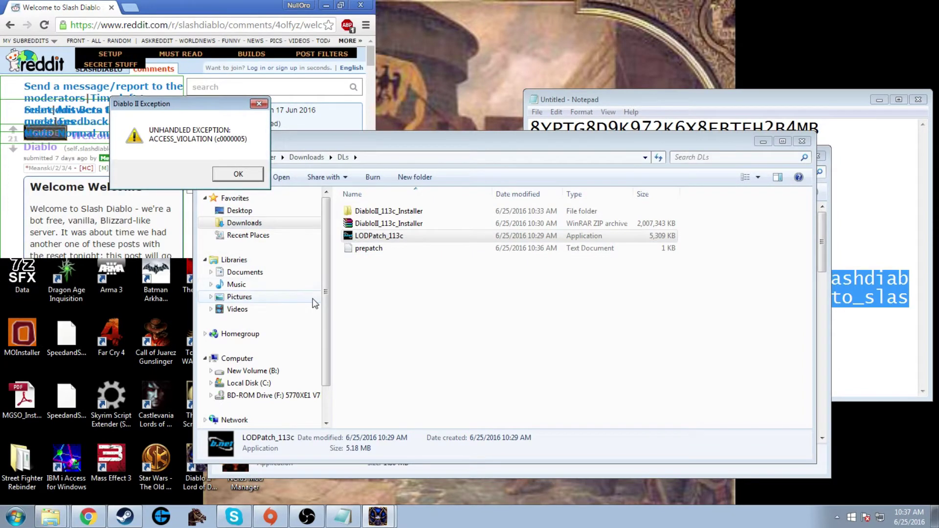
key("Return")
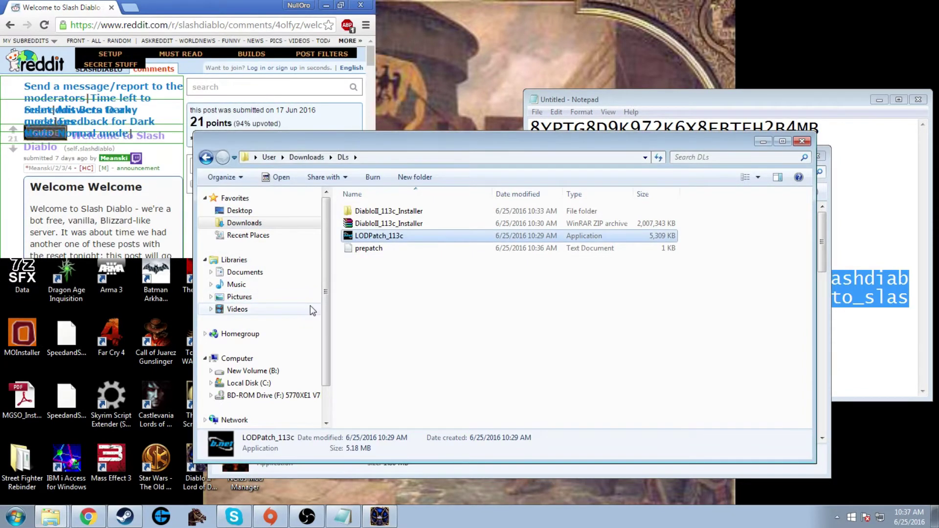
left_click(392, 517)
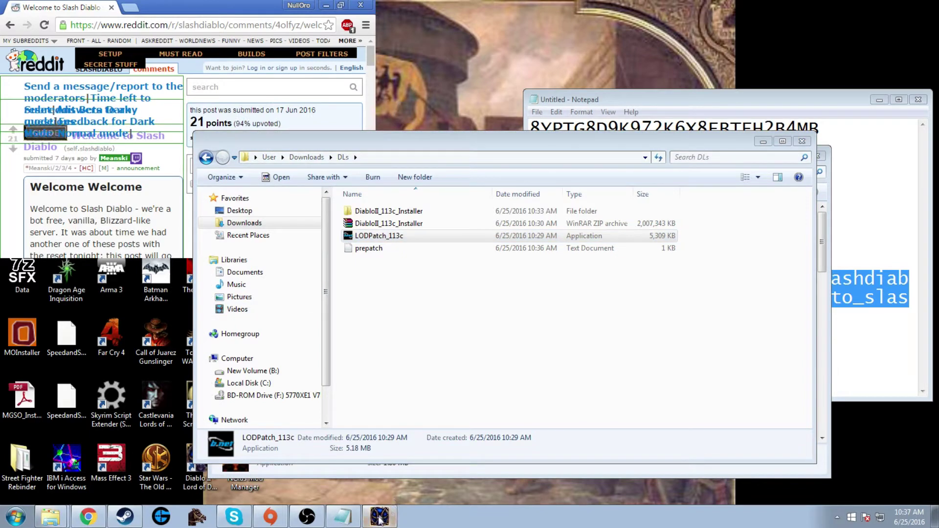
left_click(417, 367)
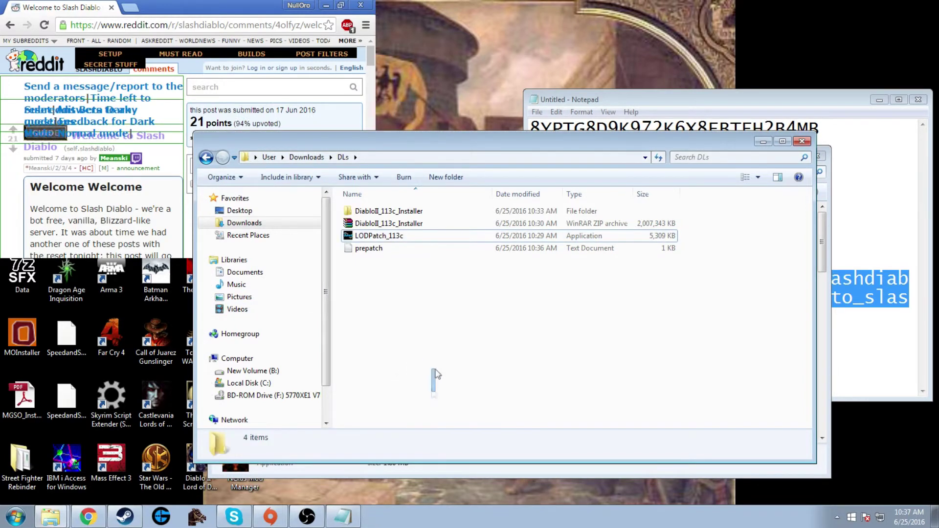
Relaunch SlashGamingLauncher from the Downloads window and generate the c0000005 error fix in the Diablo II folder
left_click_drag(376, 156, 392, 169)
key("ctrl+n")
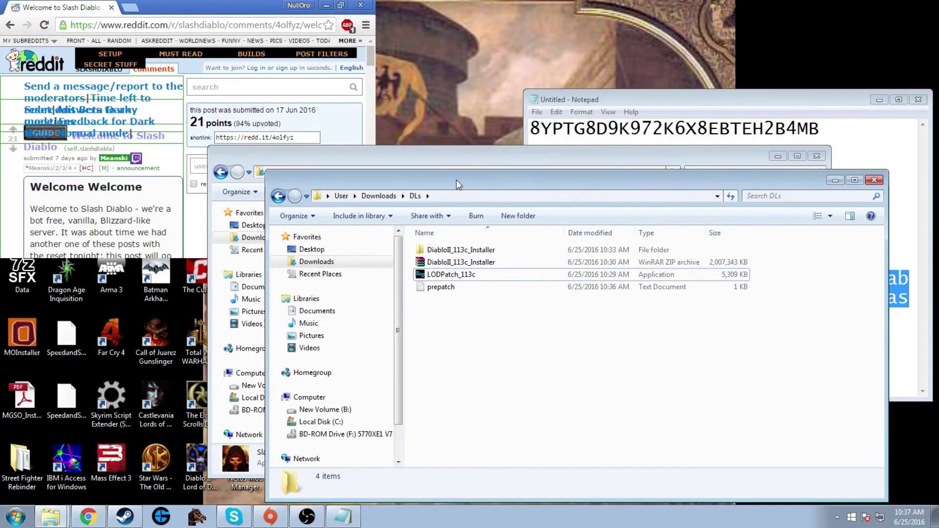
left_click(346, 151)
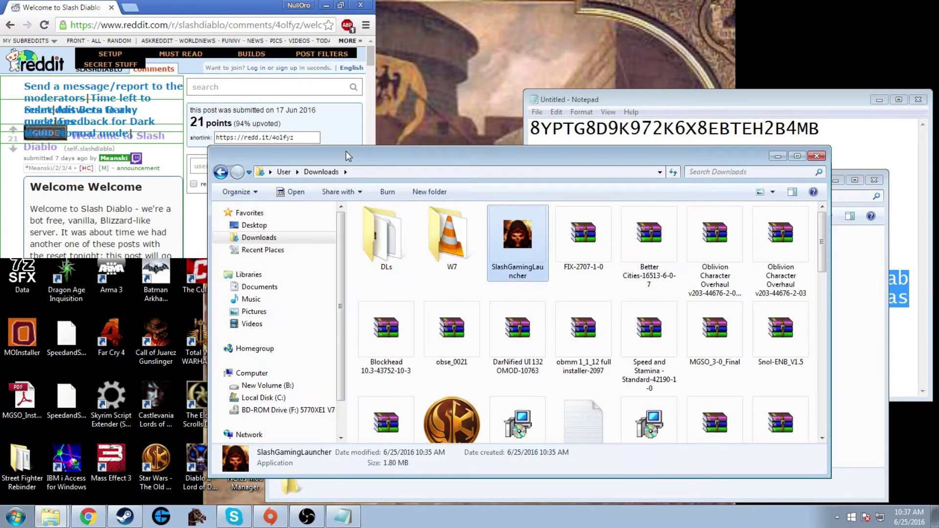
double_click(529, 257)
left_click(494, 269)
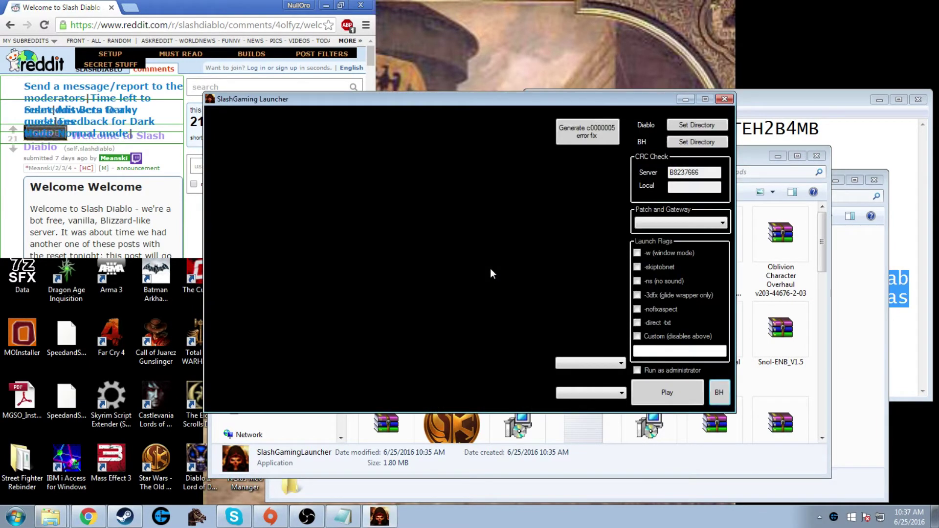
left_click(598, 138)
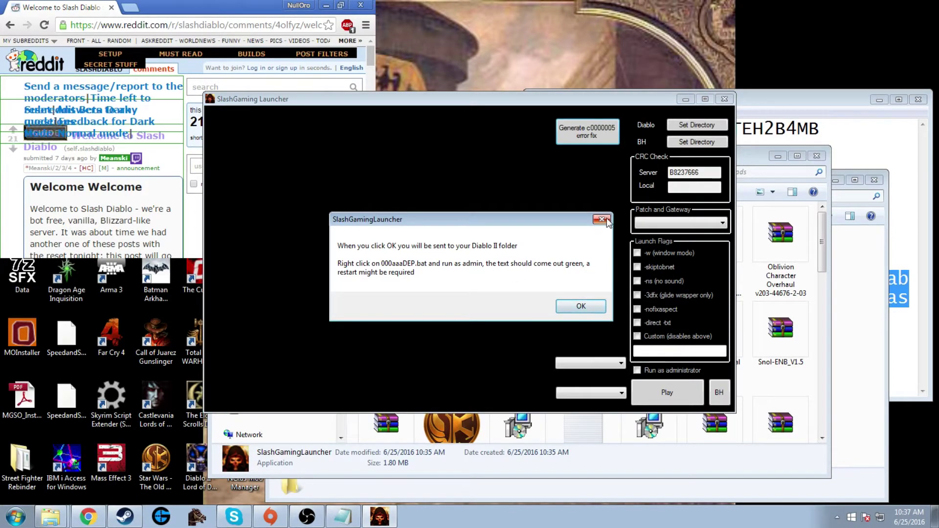
left_click(602, 219)
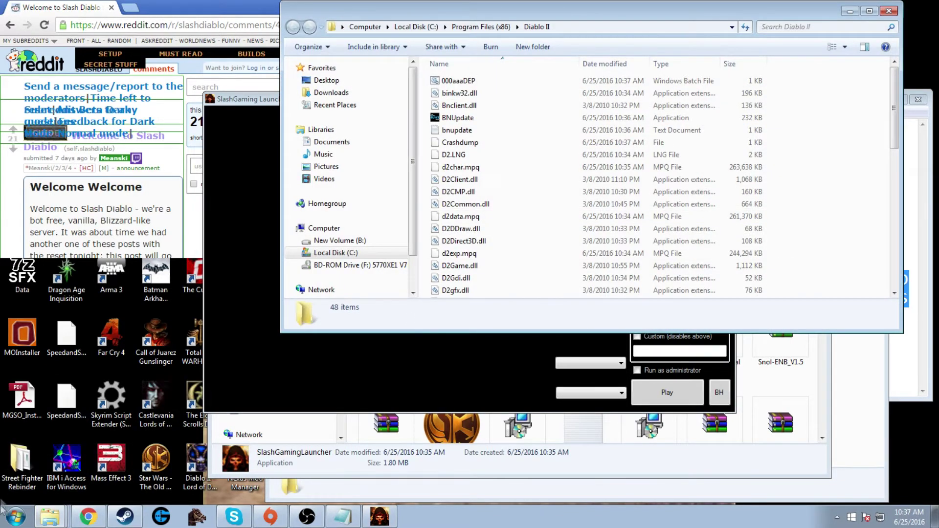
Open the Data Execution Prevention settings within the computer's advanced system performance options
left_click(3, 516)
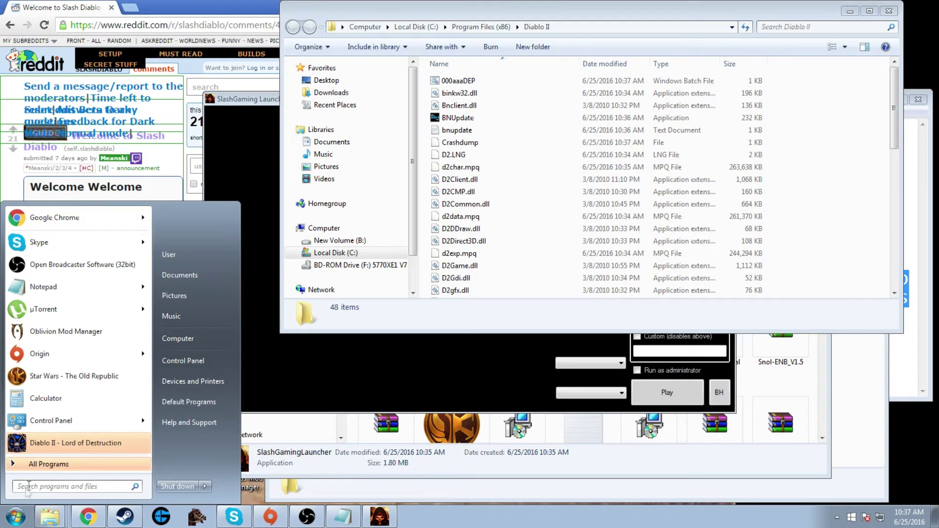
left_click(203, 342)
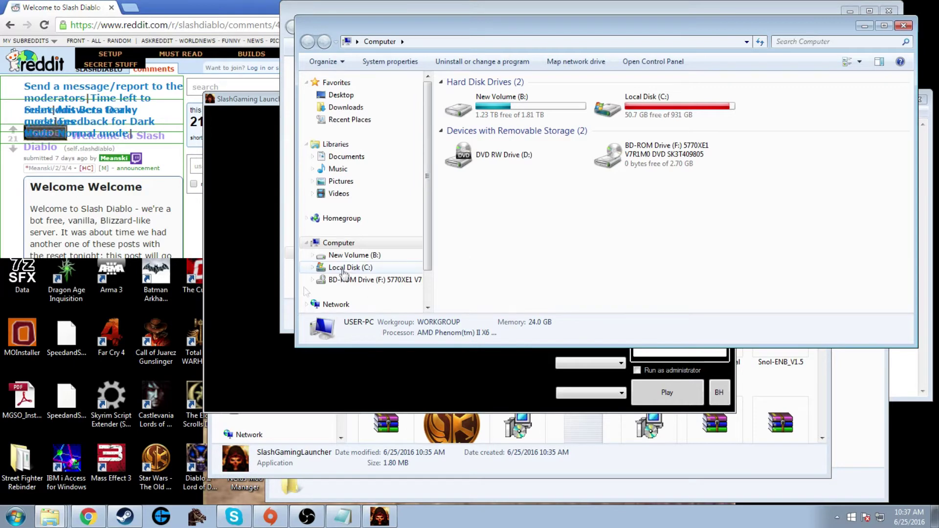
left_click(19, 517)
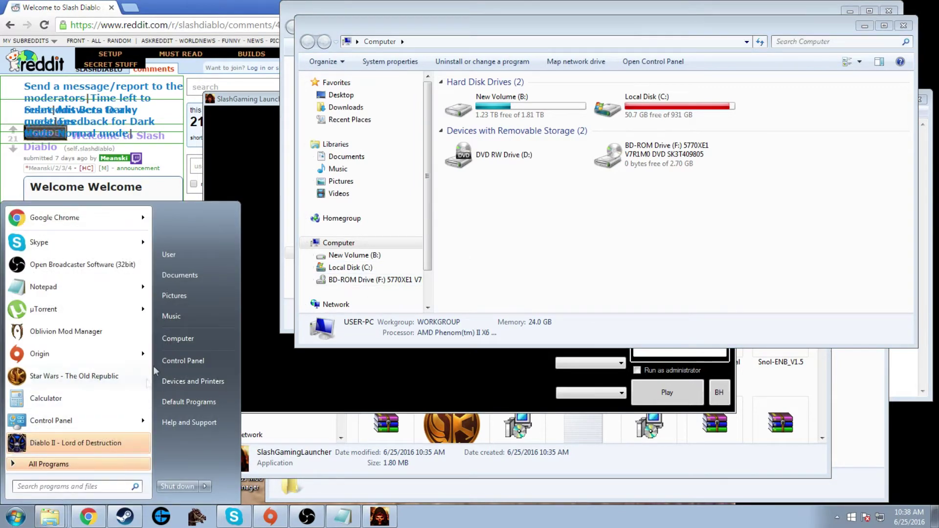
right_click(176, 340)
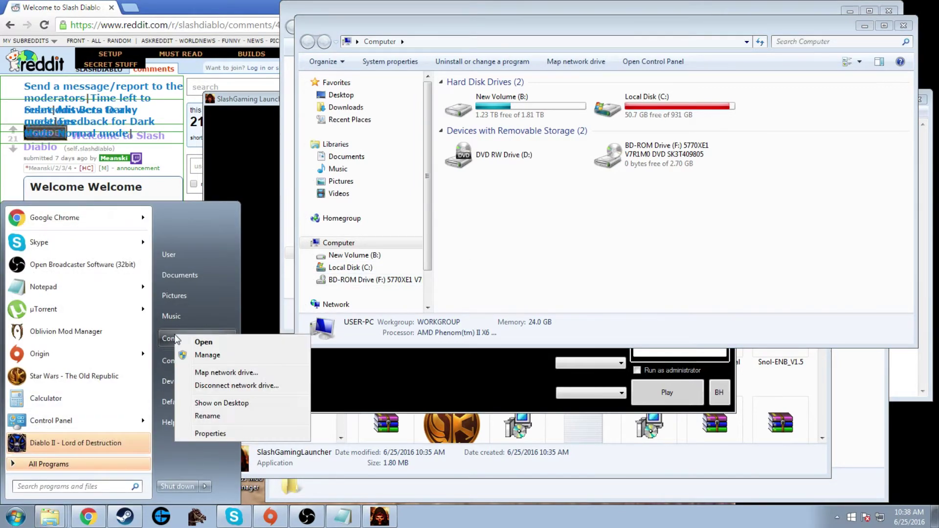
left_click(211, 434)
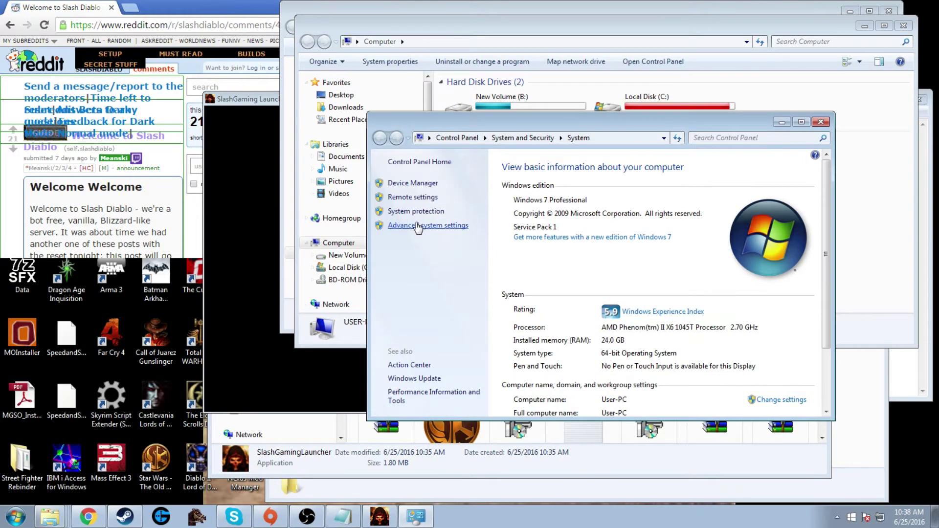
left_click(415, 229)
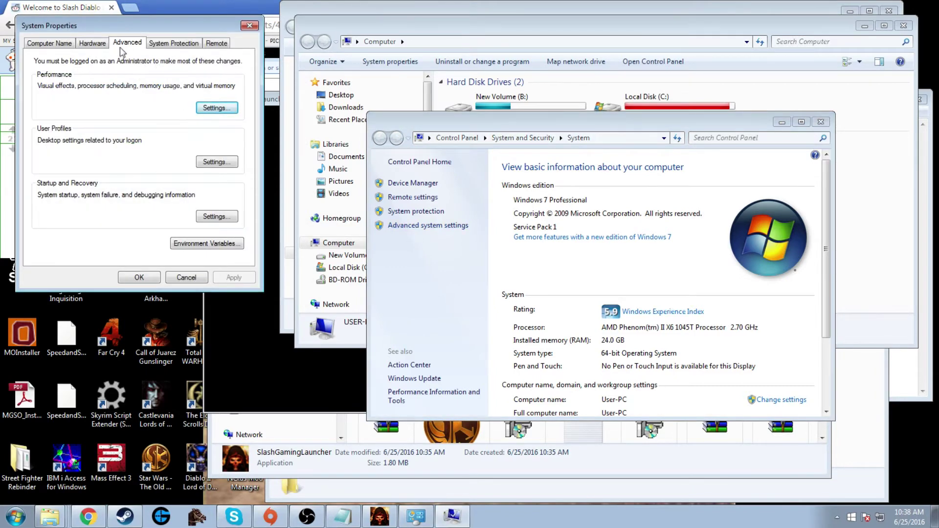
left_click(216, 108)
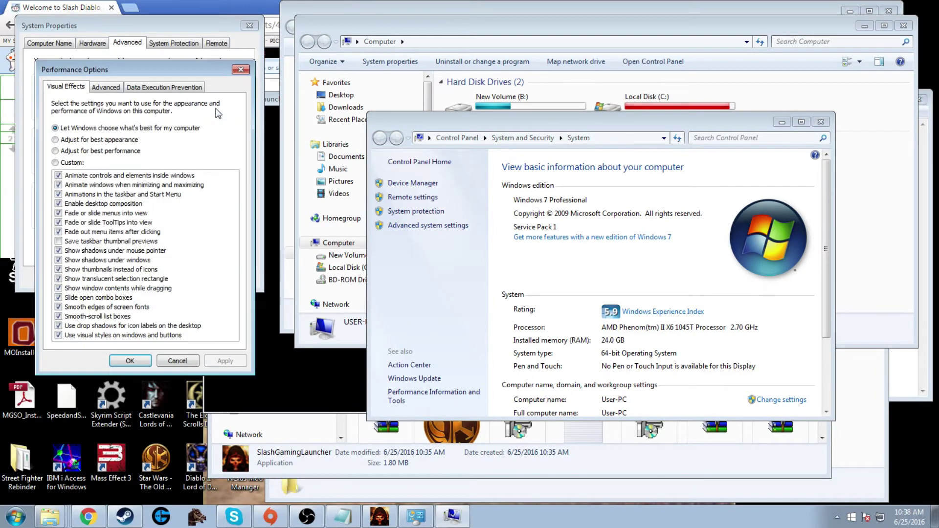
left_click(170, 88)
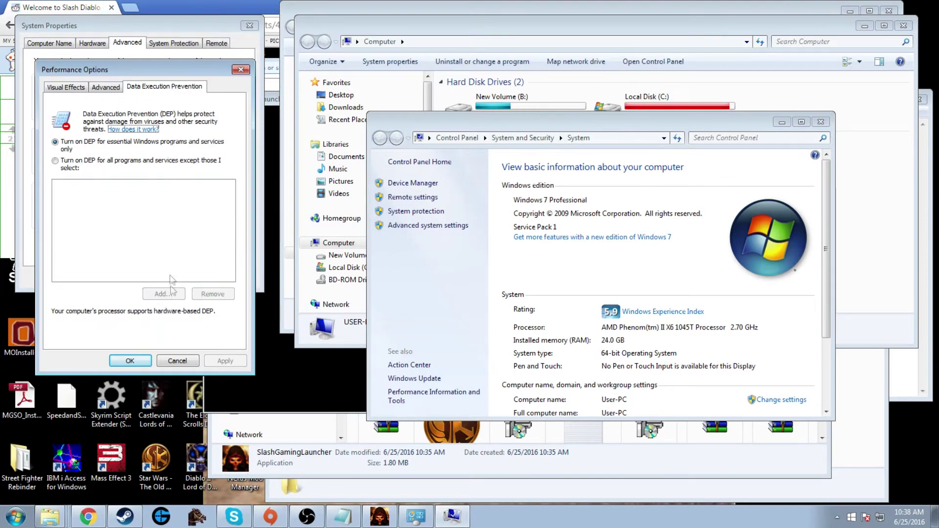
Turn on DEP for all programs except selected ones and add Diablo II from C:\Program Files (x86)\Diablo II as an exception
left_click(66, 169)
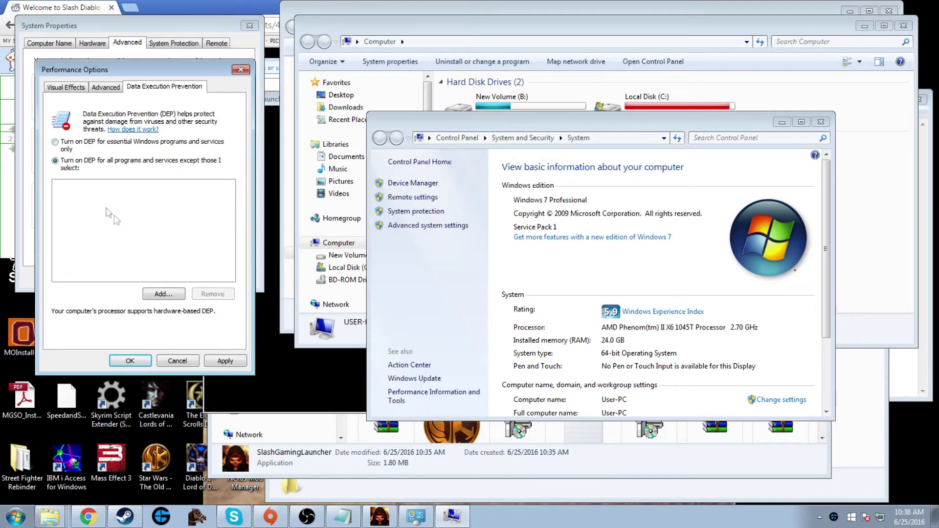
left_click(165, 295)
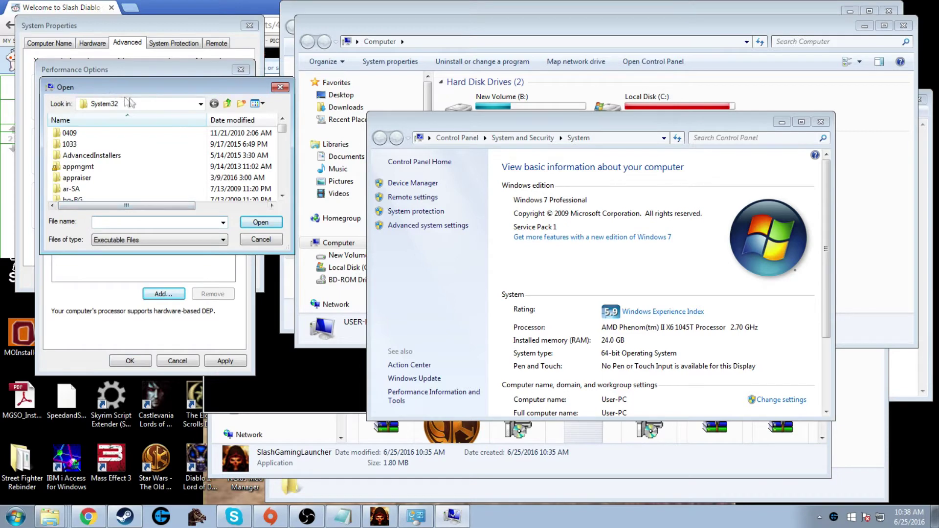
left_click(137, 104)
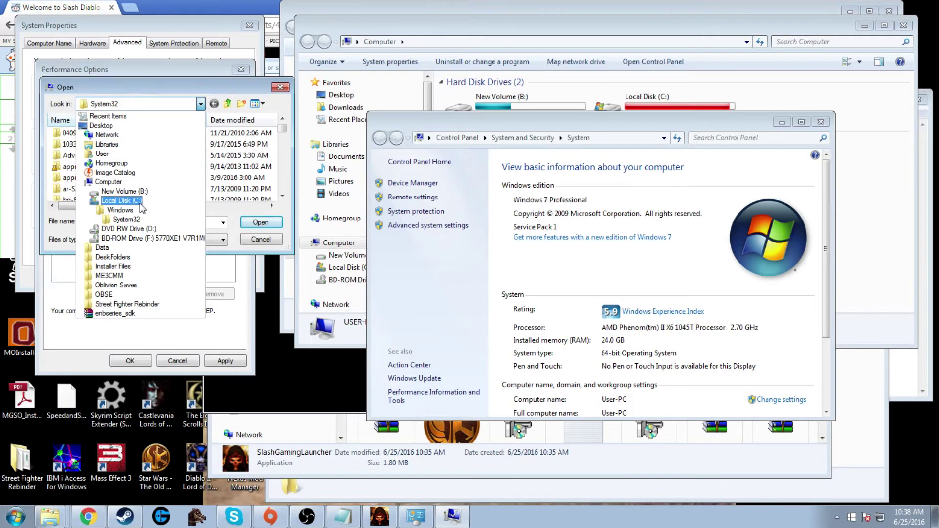
left_click(140, 204)
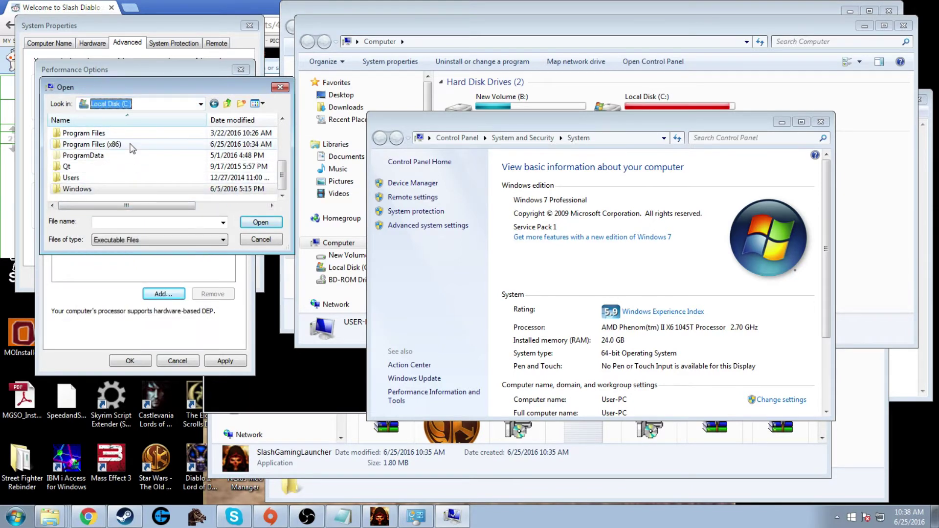
double_click(130, 144)
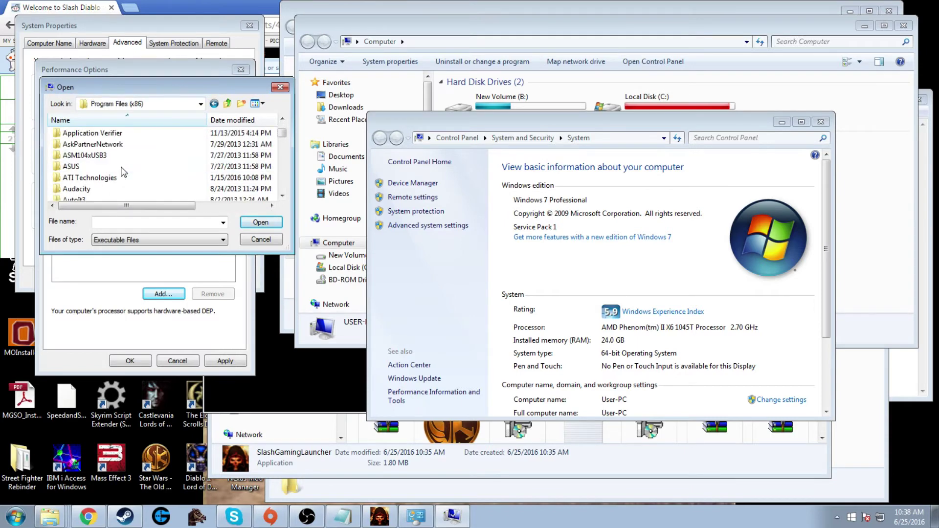
scroll(125, 168, "down", 5)
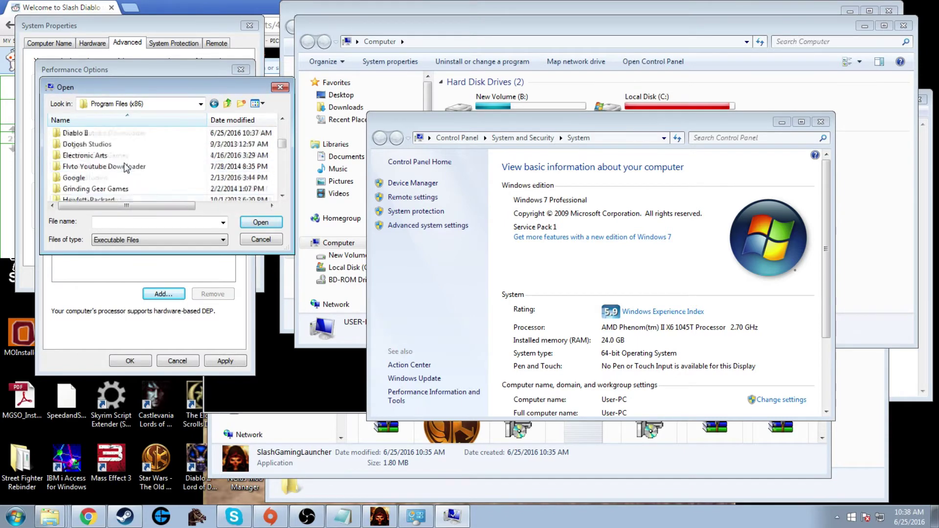
scroll(125, 168, "up", 1)
double_click(123, 166)
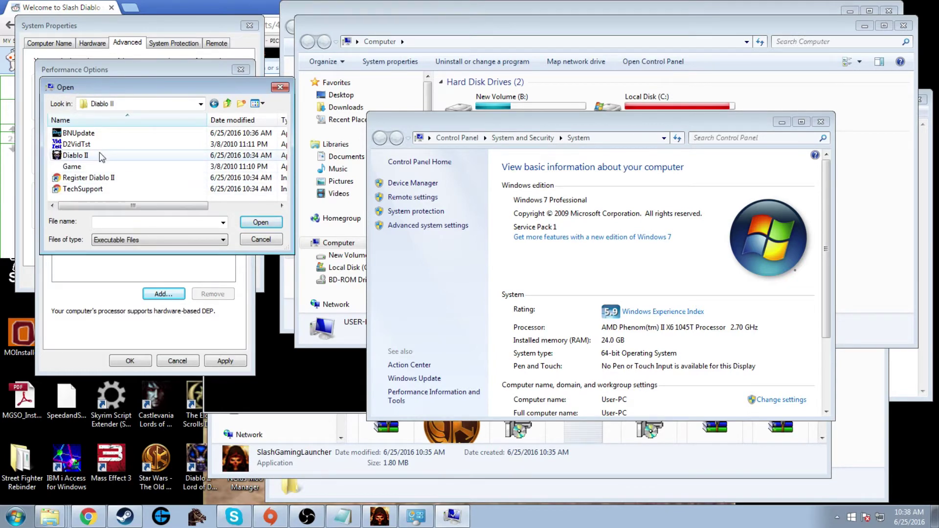
left_click(101, 155)
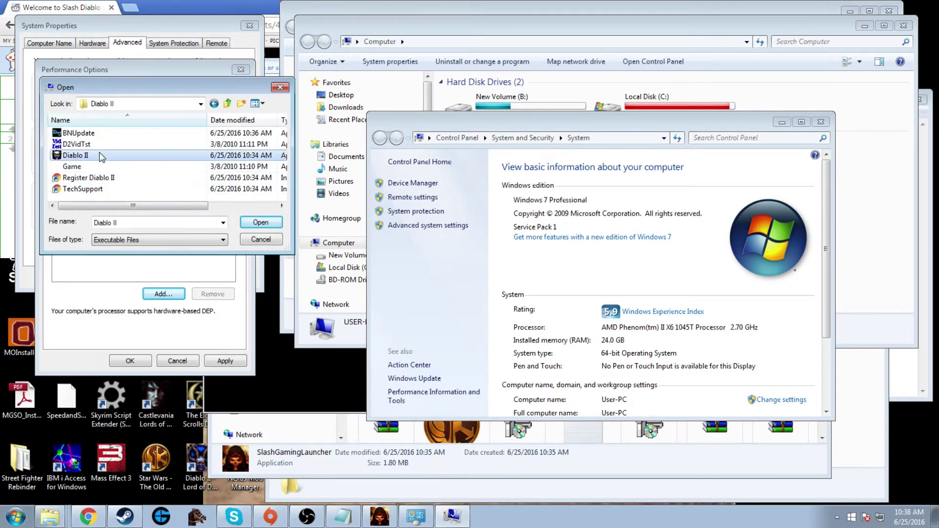
left_click(260, 223)
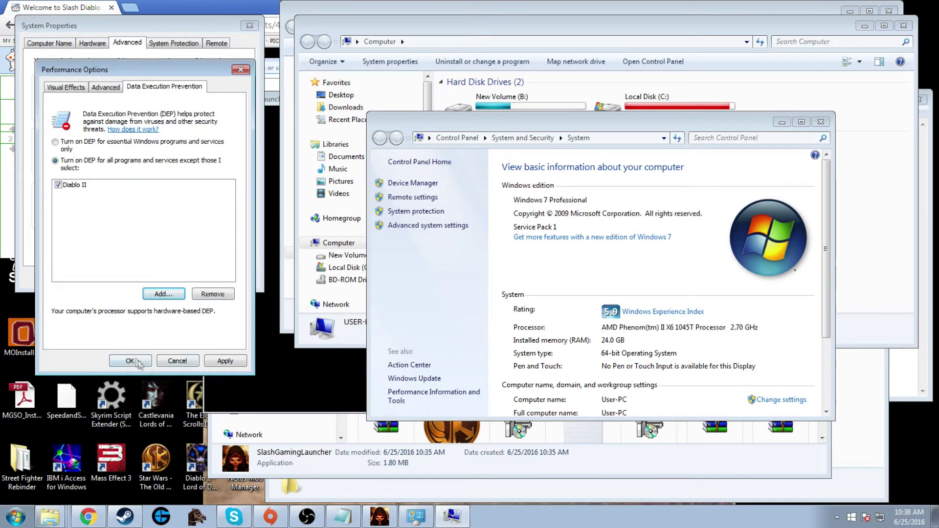
Apply the DEP change, acknowledge the restart notice, and close the Performance Options, System Properties and System windows
left_click(238, 364)
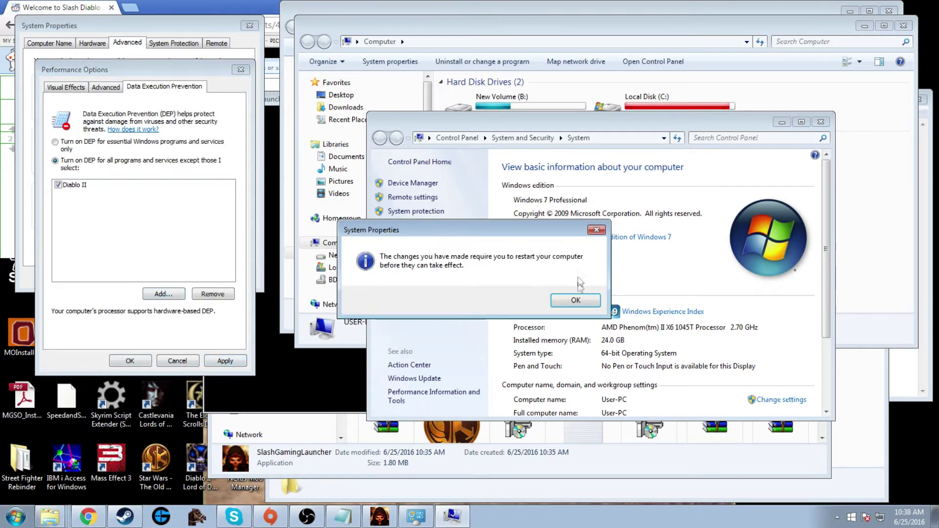
left_click(576, 301)
left_click(128, 360)
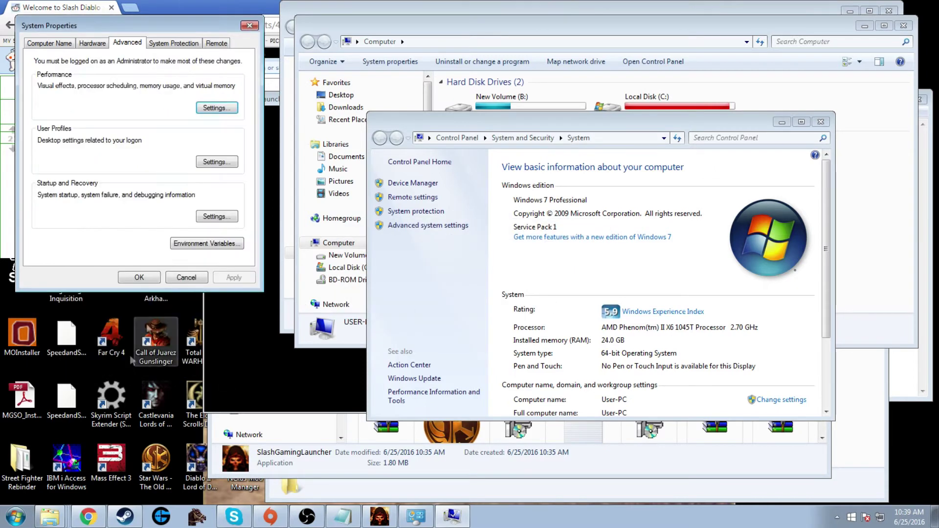
left_click(139, 278)
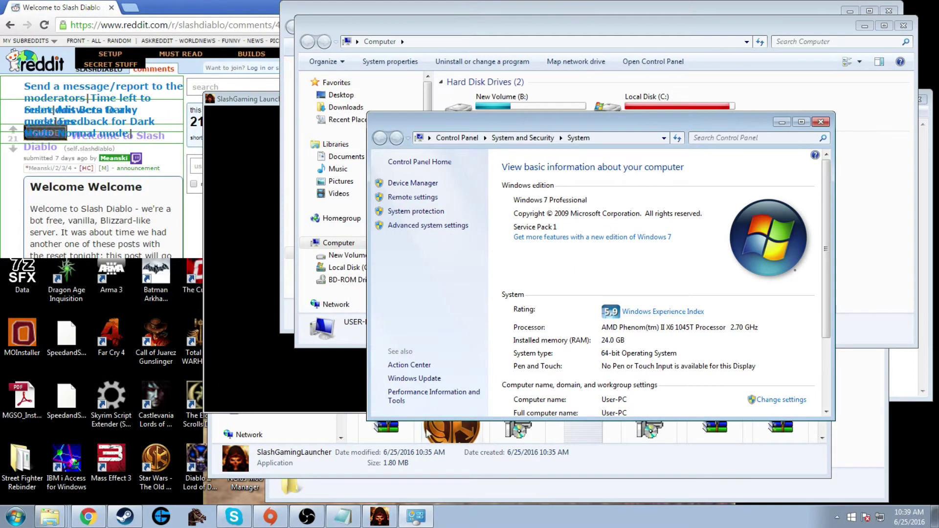
left_click(820, 123)
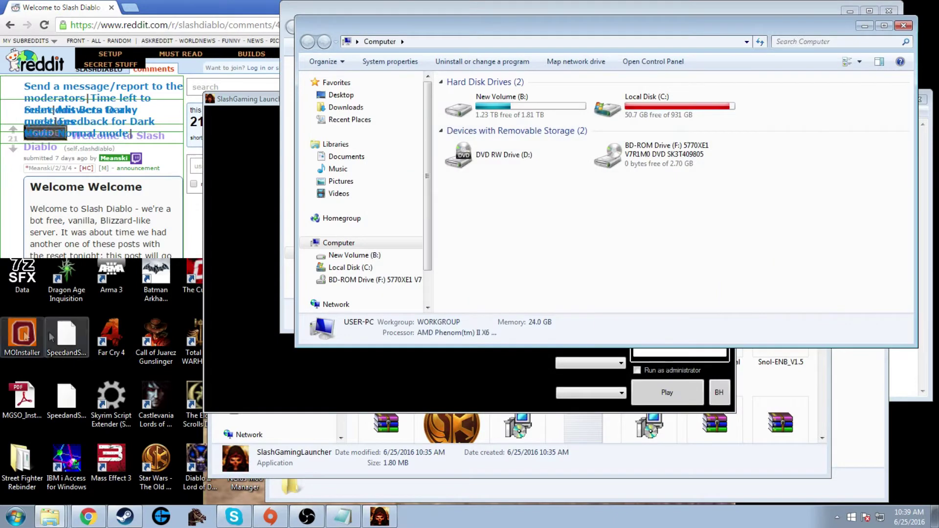
Set the SlashGaming Launcher's patch and gateway to SlashDiablo and accept the original MPQ file download
left_click(273, 350)
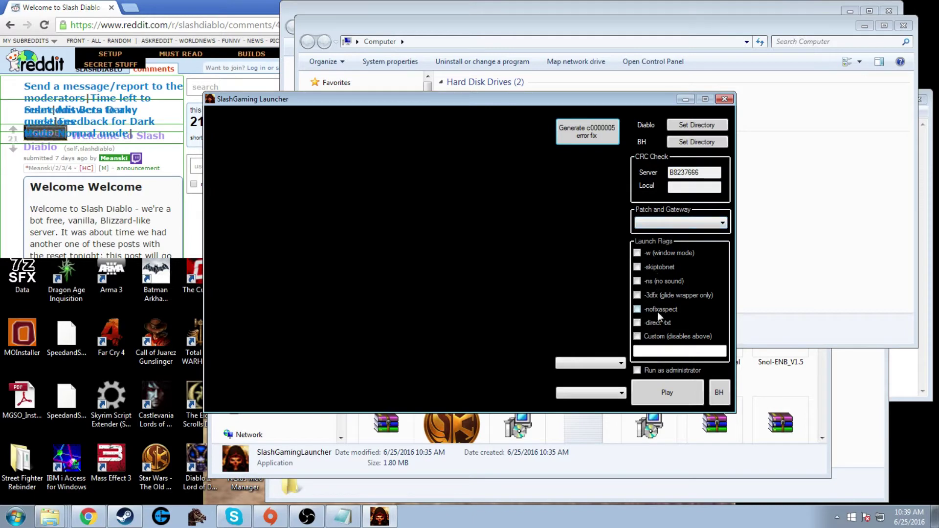
left_click(677, 223)
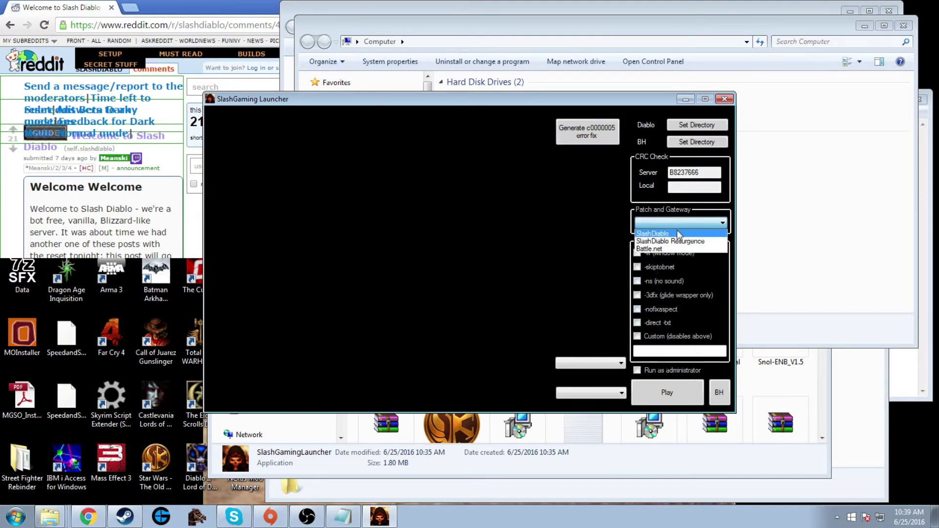
left_click(678, 235)
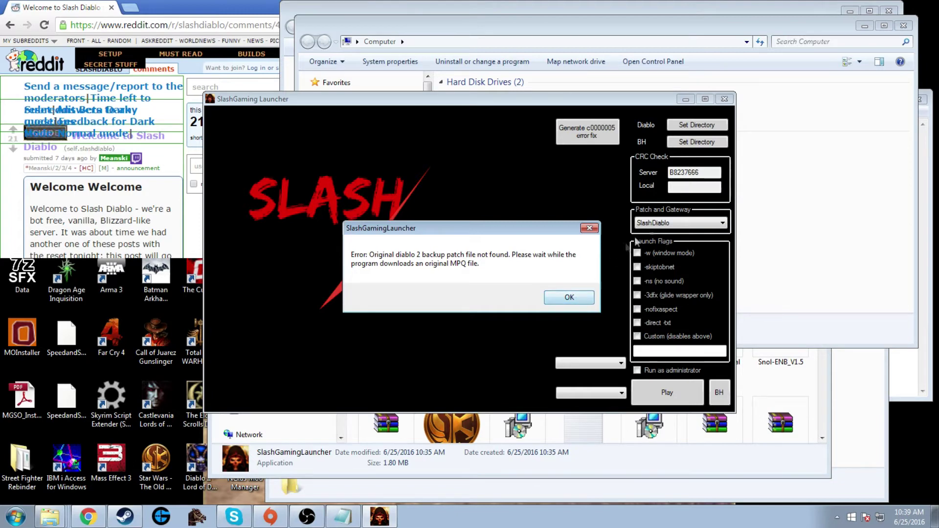
left_click(569, 297)
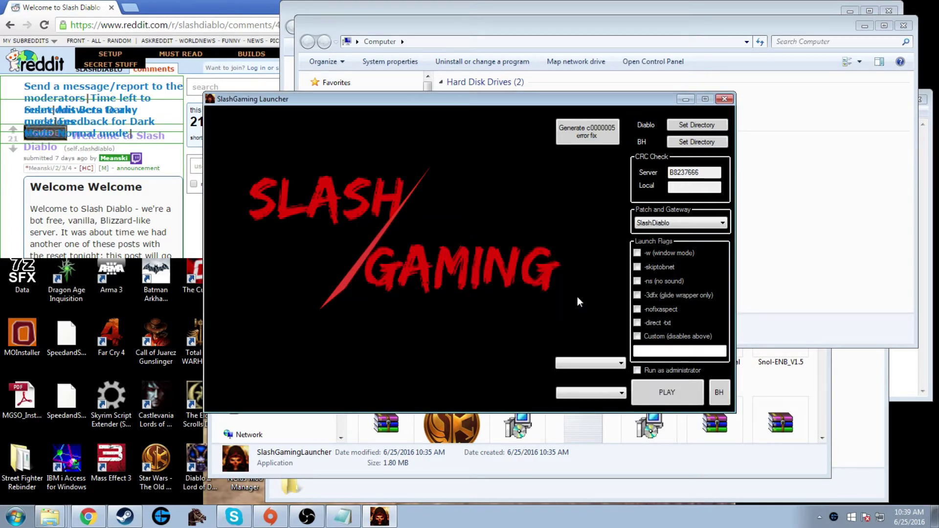
left_click(700, 187)
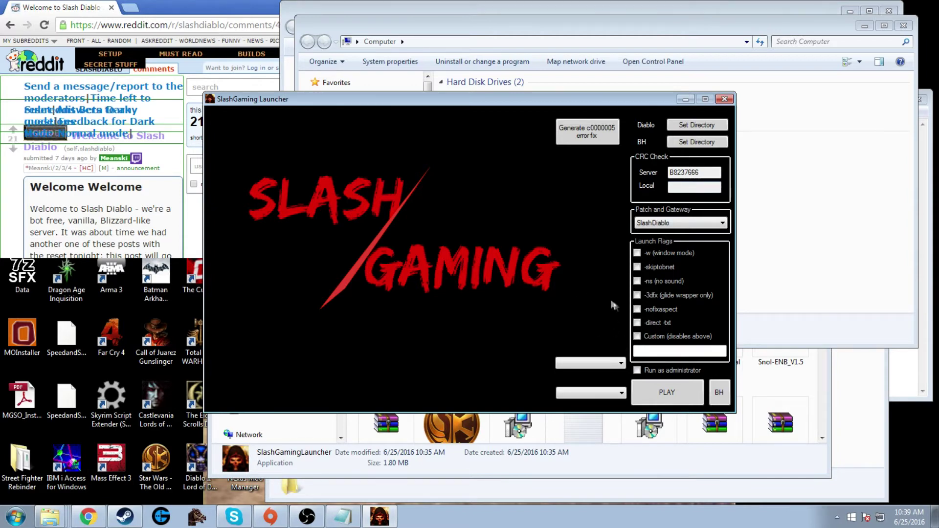
Clear the desktop by closing the launcher, Computer and browser windows and moving the Downloads window off the desktop shortcuts
left_click(725, 100)
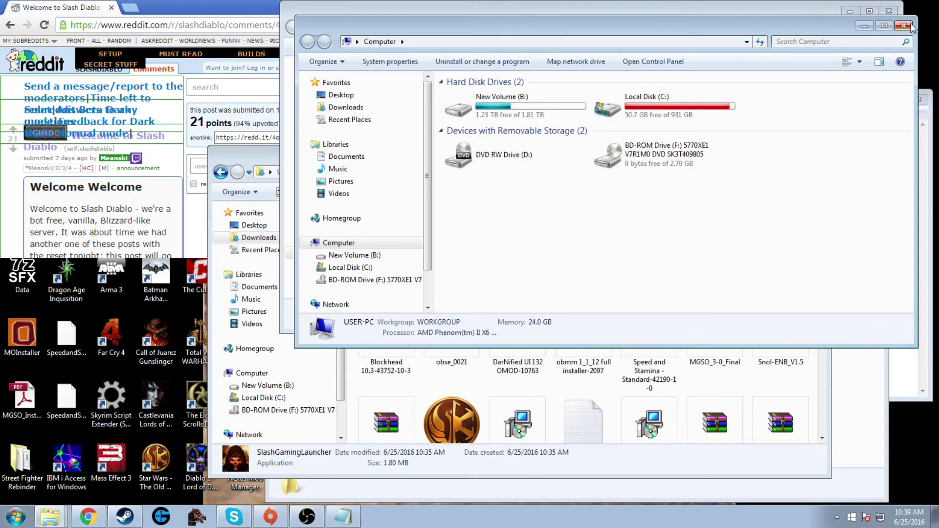
left_click(910, 25)
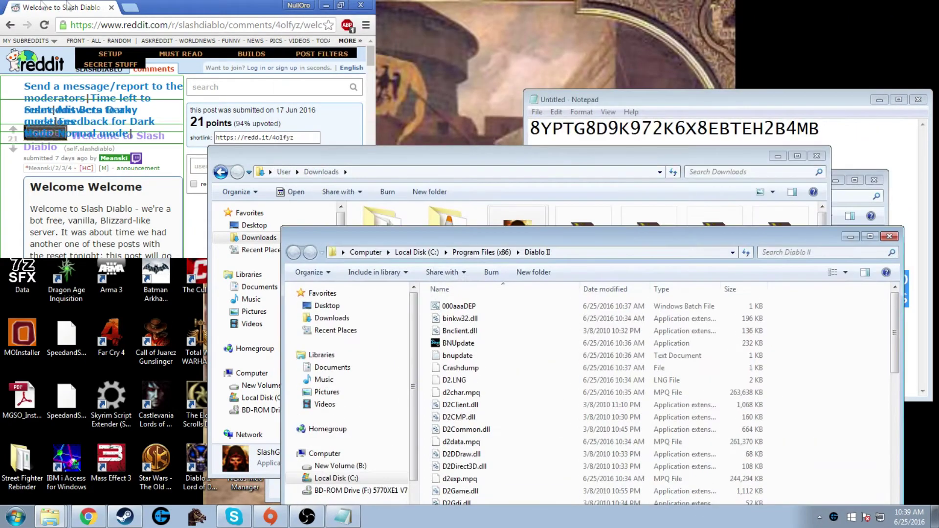
double_click(234, 7)
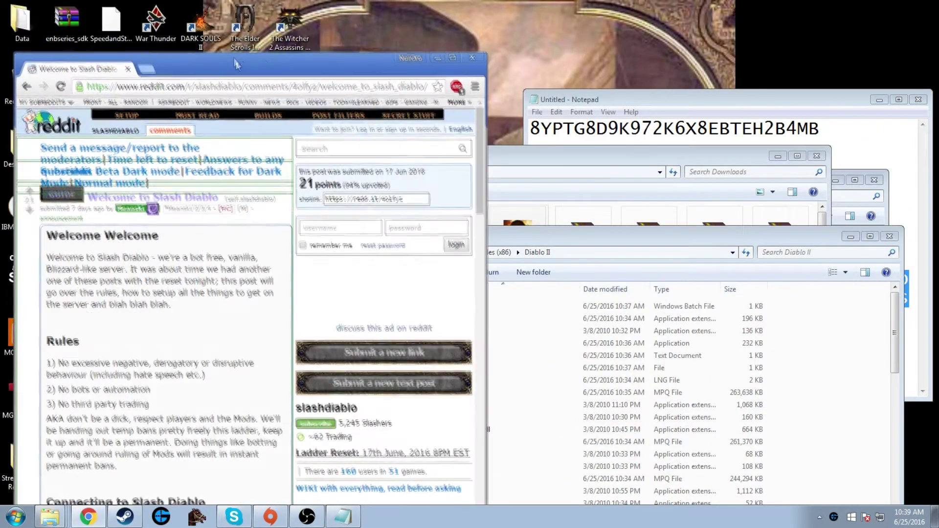
left_click(473, 59)
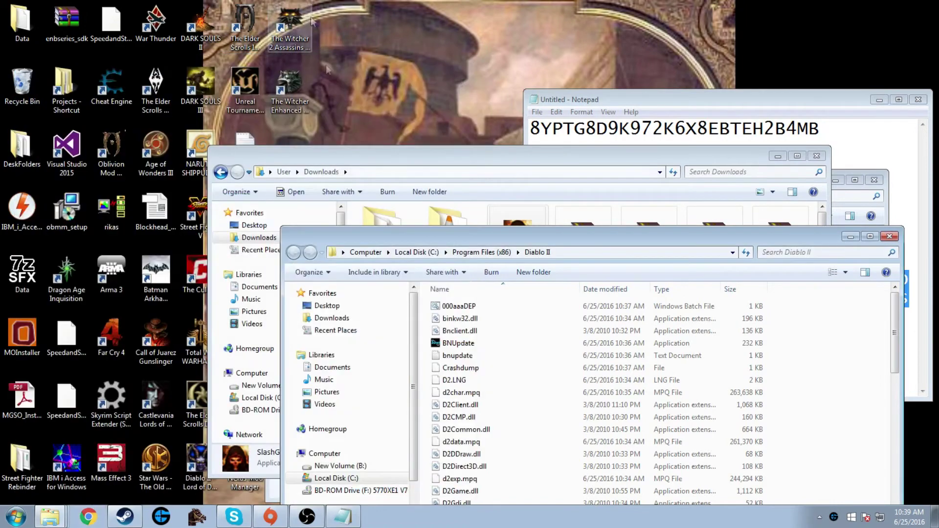
left_click_drag(366, 155, 520, 78)
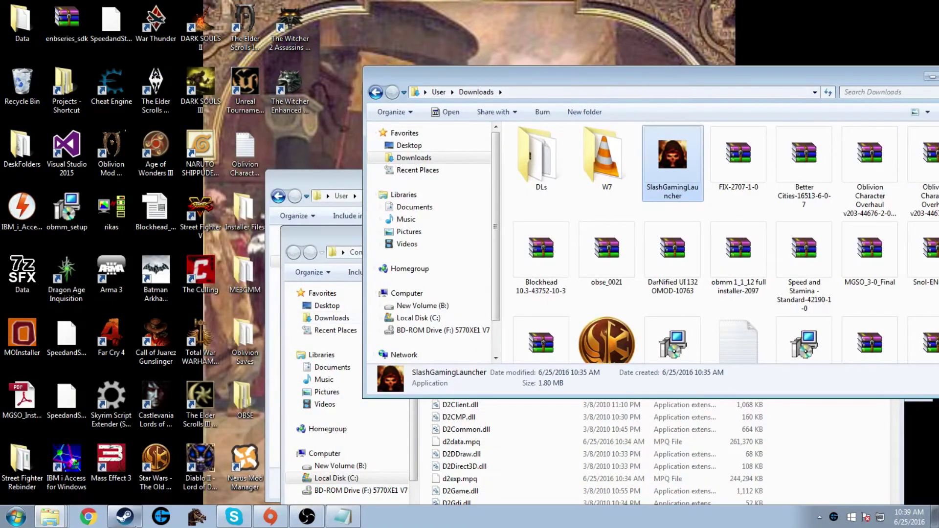
Append the -w flag to the target of the Diablo II - Lord of Destruction desktop shortcut and save its properties
right_click(205, 463)
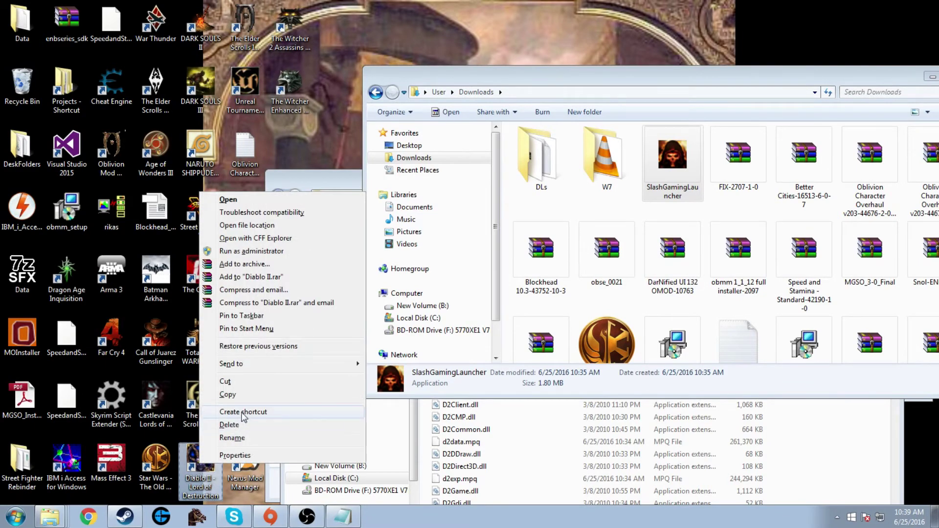
left_click(243, 455)
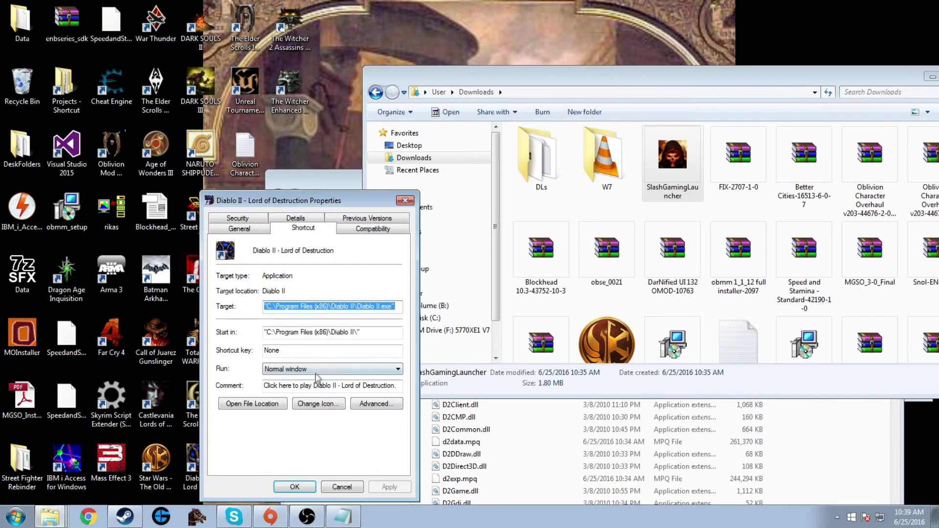
left_click(401, 309)
type("-w")
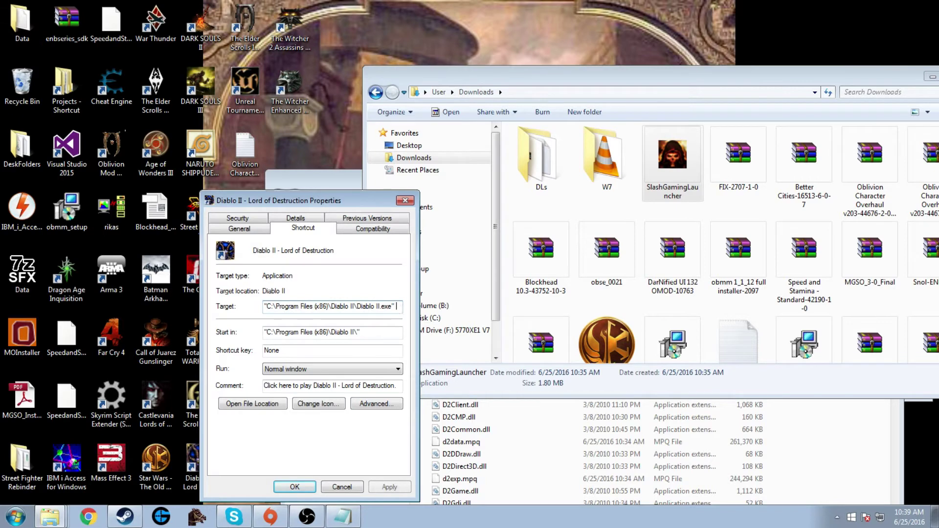
type(" -sk")
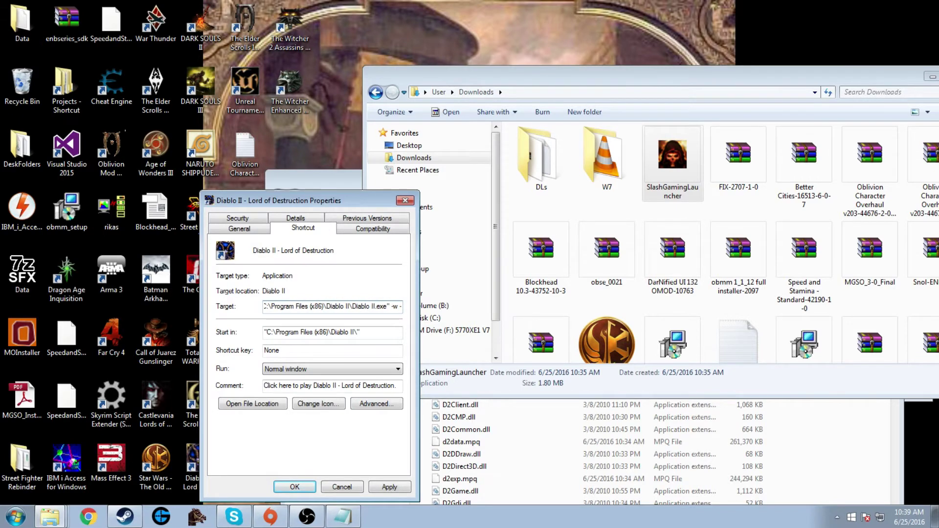
key("BackSpace")
key("BackSpace")
key("BackSpace")
key("BackSpace")
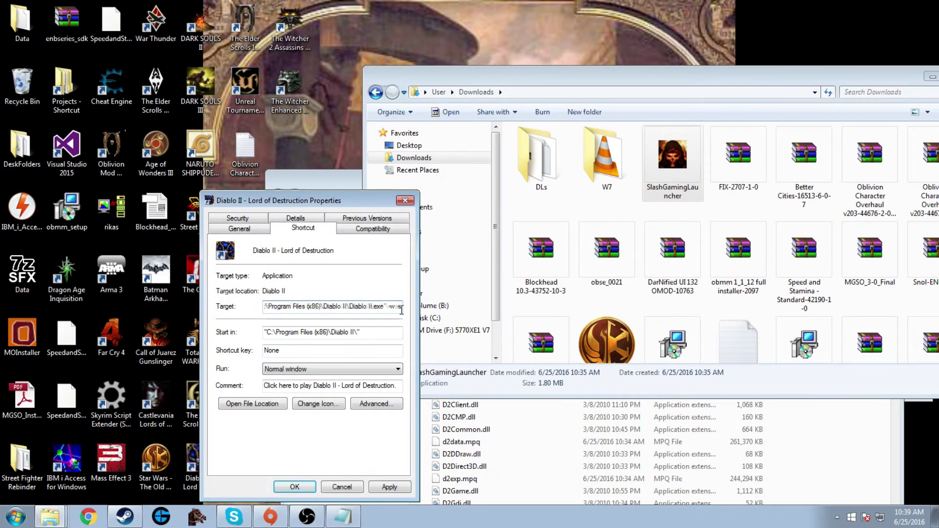
left_click(295, 487)
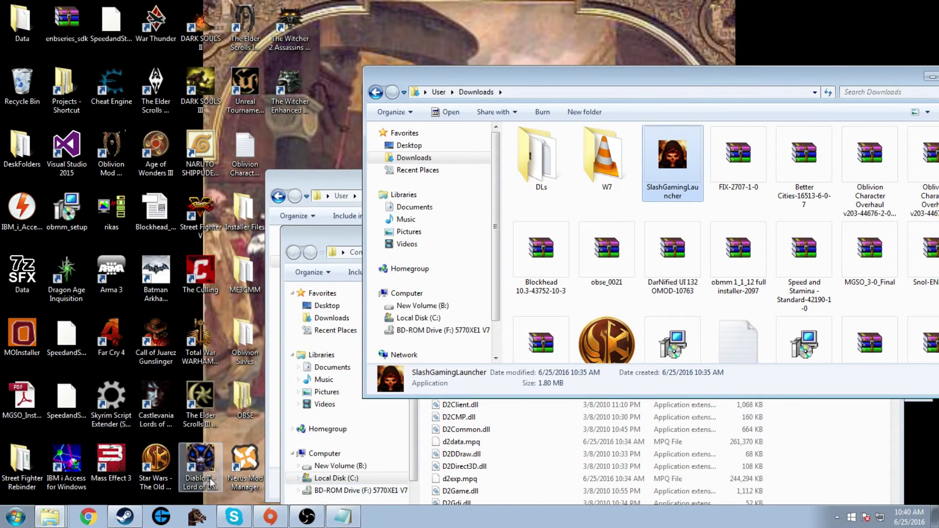
Launch Diablo II - Lord of Destruction from its desktop shortcut and check the gateway selection without changing it
double_click(212, 484)
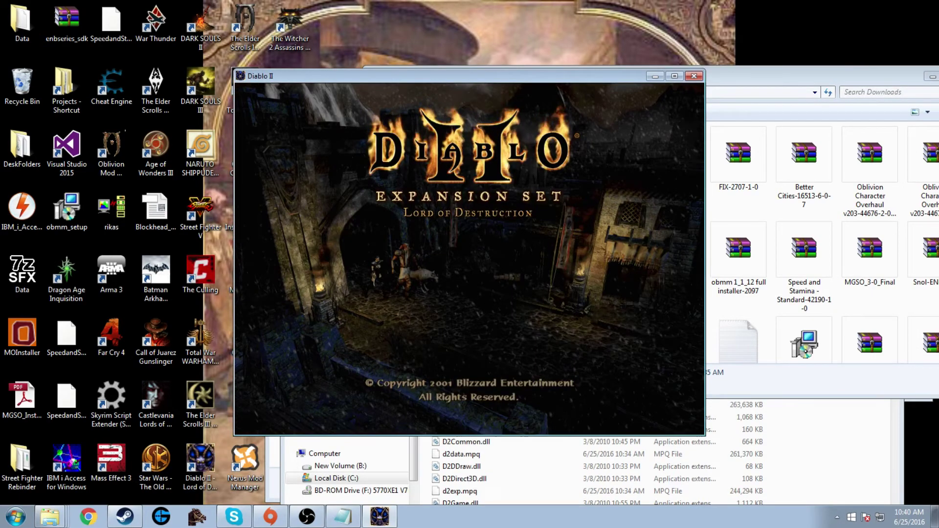
left_click(508, 262)
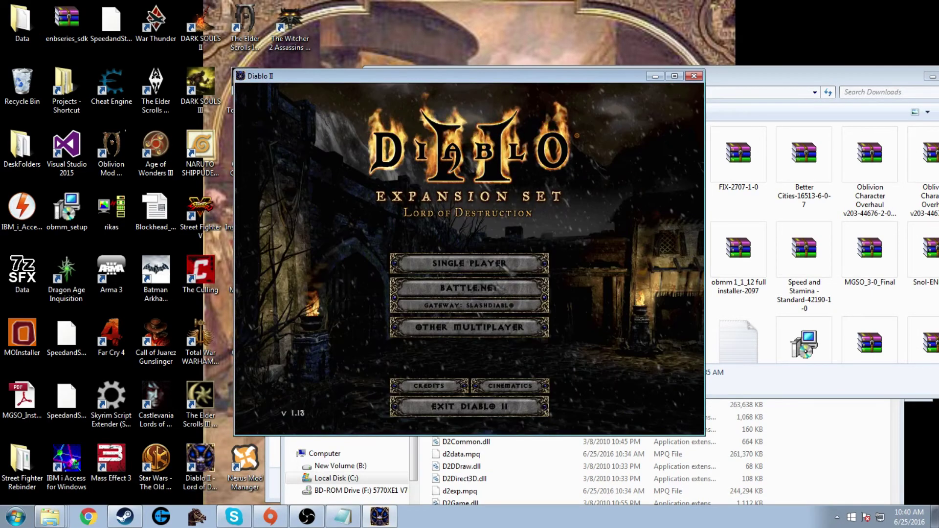
left_click(490, 305)
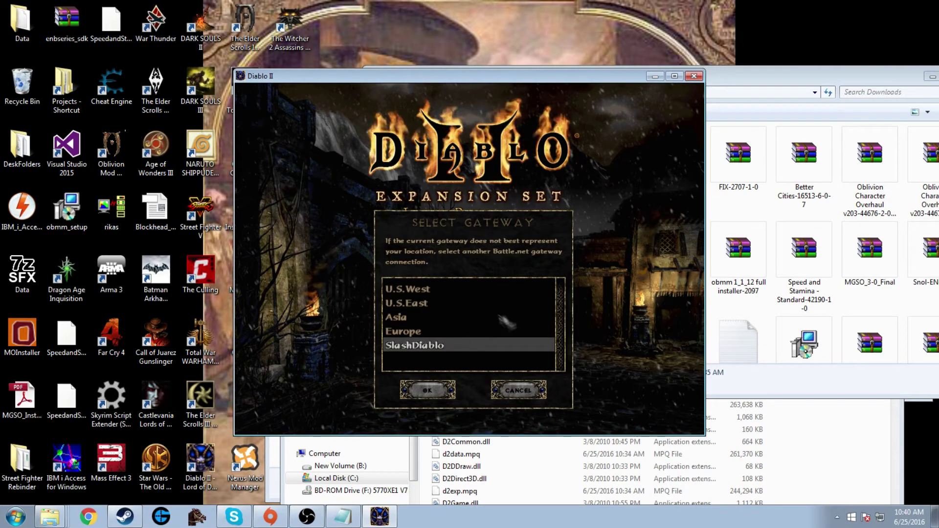
left_click(511, 390)
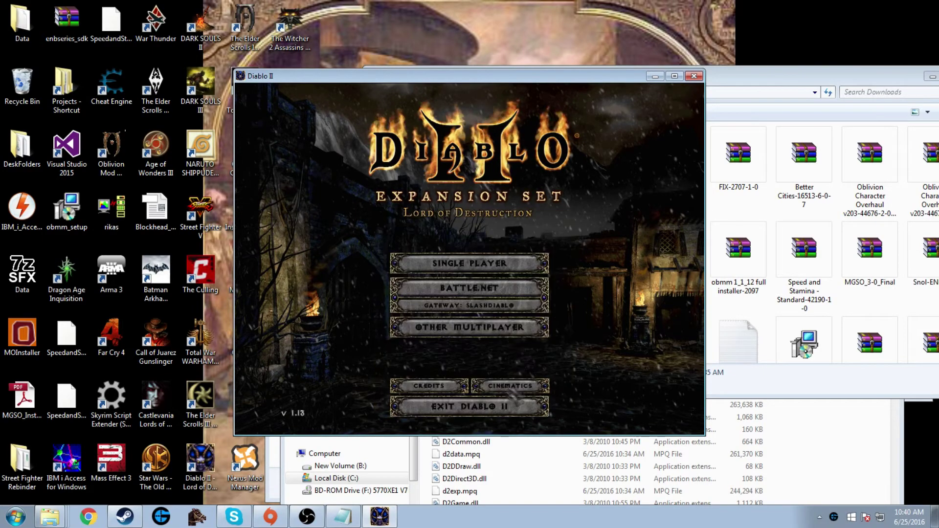
Connect to Battle.net through the SlashDiablo gateway and clear the account name on the login screen
left_click(503, 292)
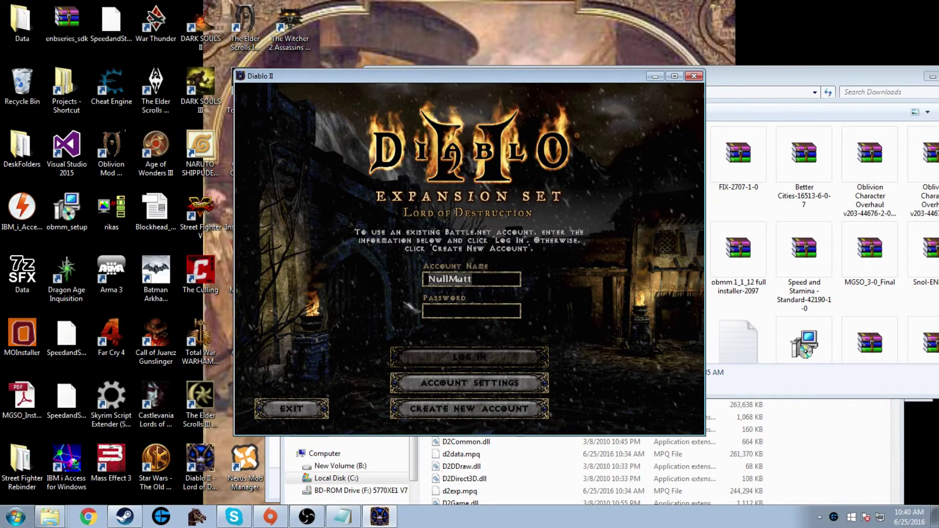
key("shift+Tab")
key("BackSpace")
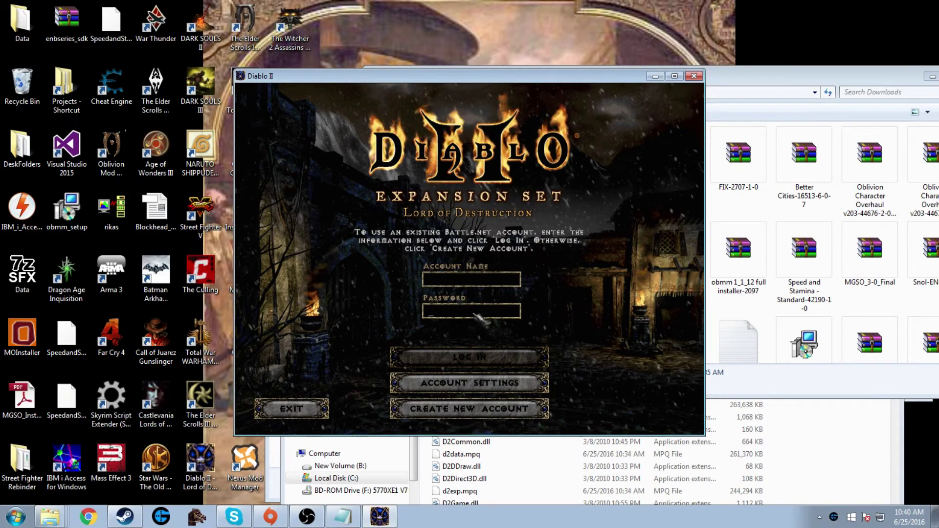
Exit Diablo II and remove the -w flag from the target of the Diablo II - Lord of Destruction desktop shortcut
left_click(296, 415)
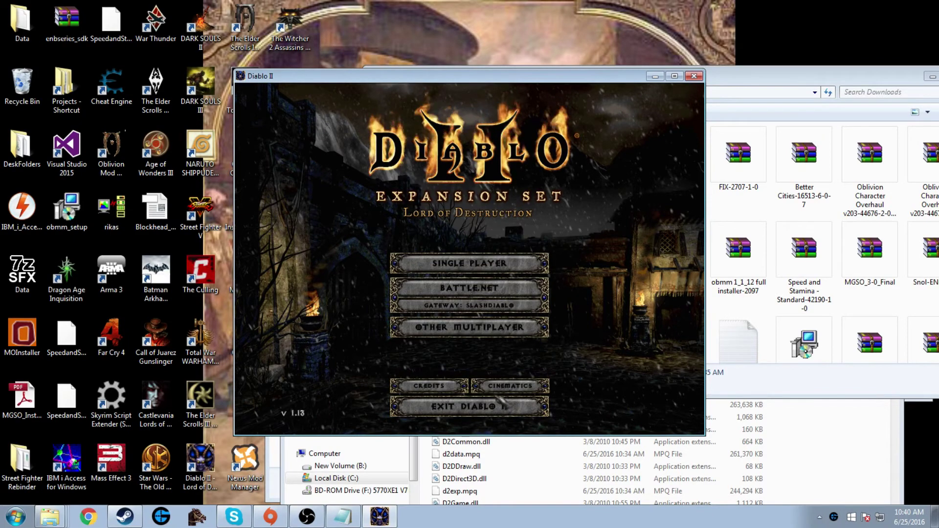
left_click(499, 407)
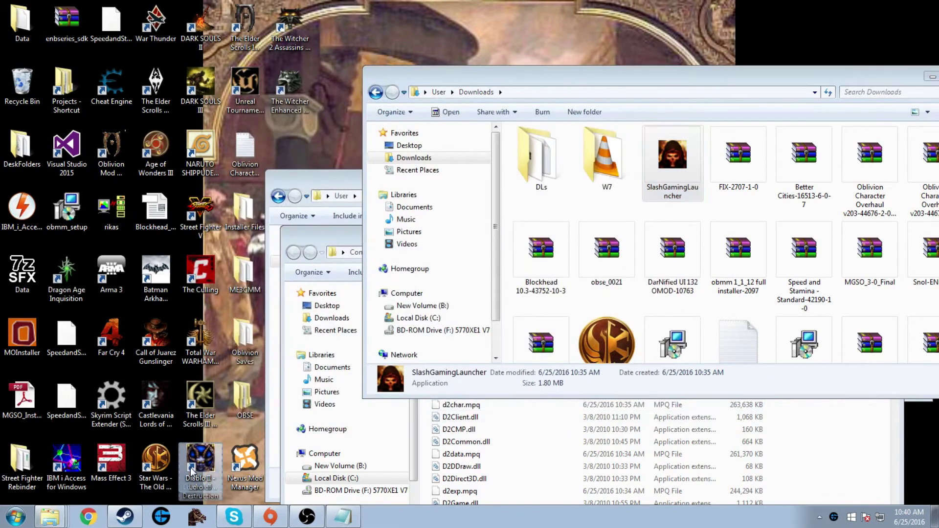
right_click(198, 462)
left_click(230, 492)
left_click(390, 306)
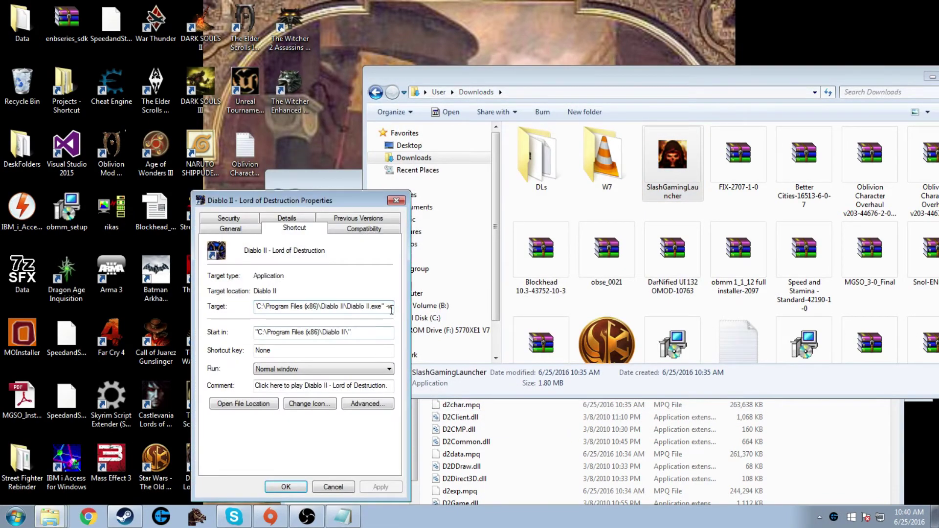
key("BackSpace")
key("BackSpace")
key("BackSpace")
left_click(286, 487)
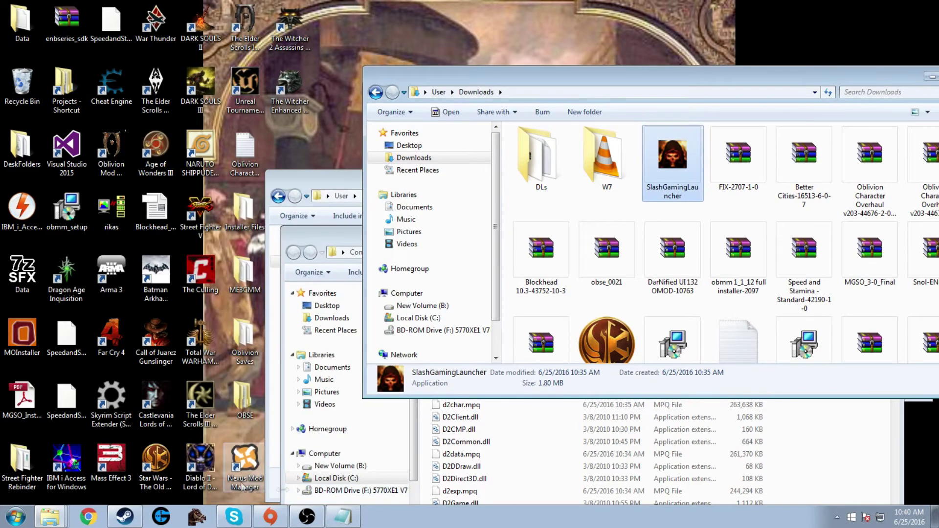
Try to launch Diablo II - Lord of Destruction from its desktop shortcut, and dismiss the exception dialog with a Computer window open
left_click(198, 467)
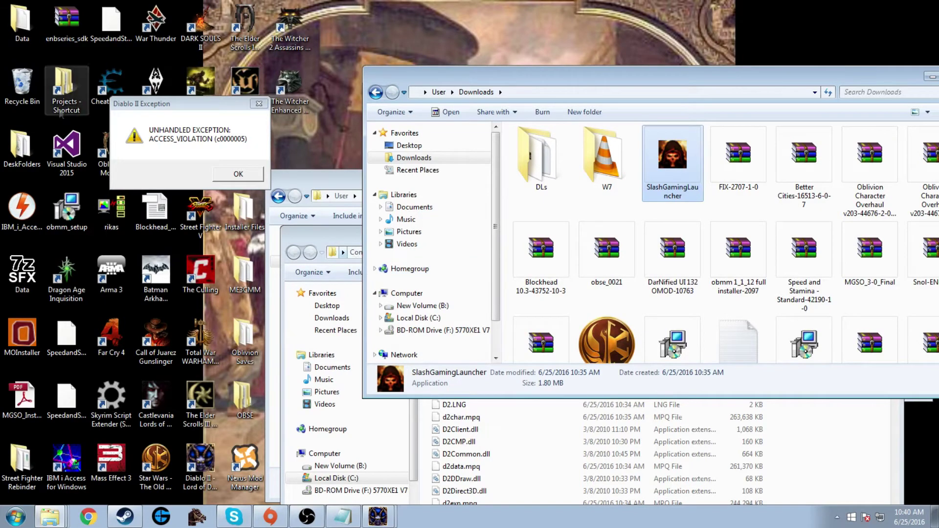
left_click(259, 103)
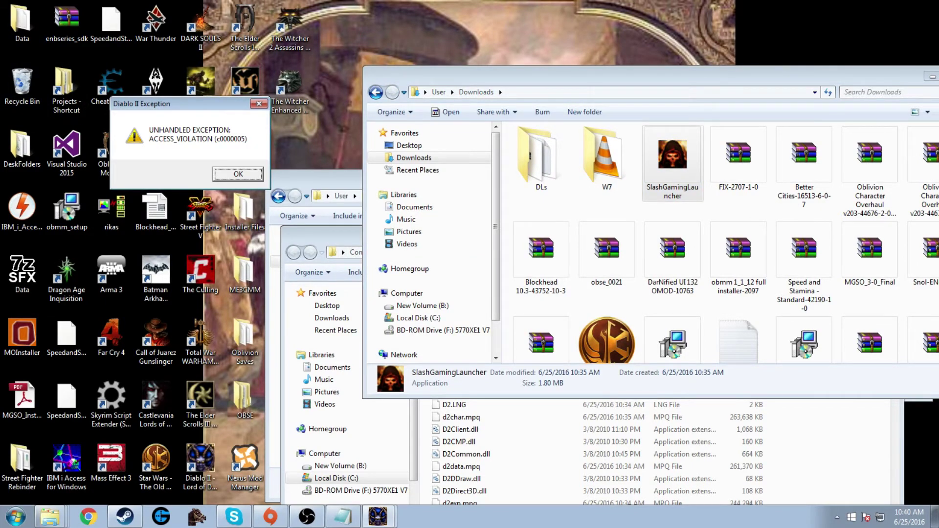
key("Return")
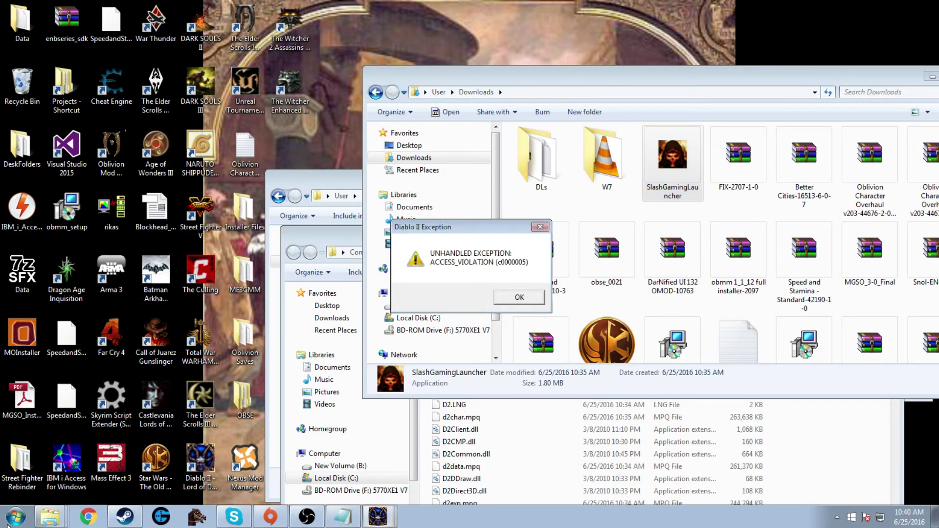
key("super")
left_click(206, 344)
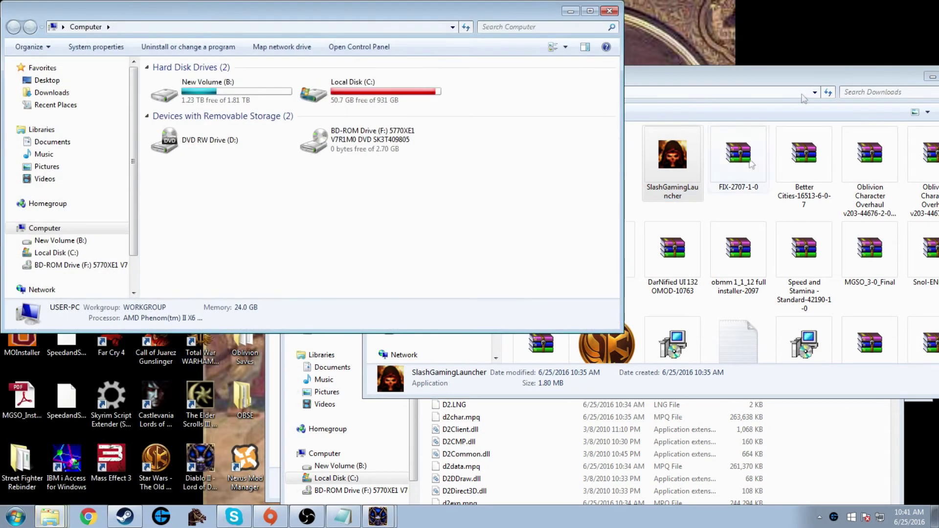
left_click(377, 516)
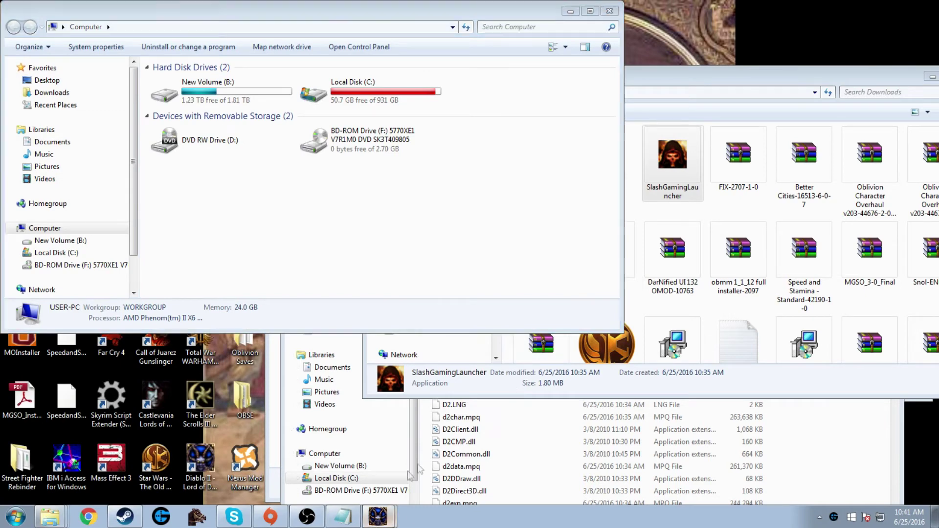
left_click(506, 299)
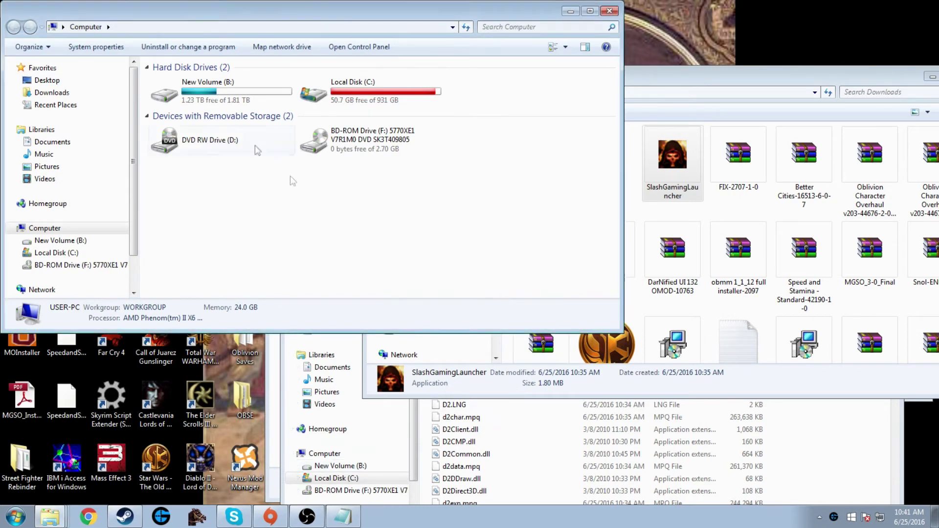
Open the Diablo II folder inside Program Files (x86) on Local Disk (C:)
double_click(356, 88)
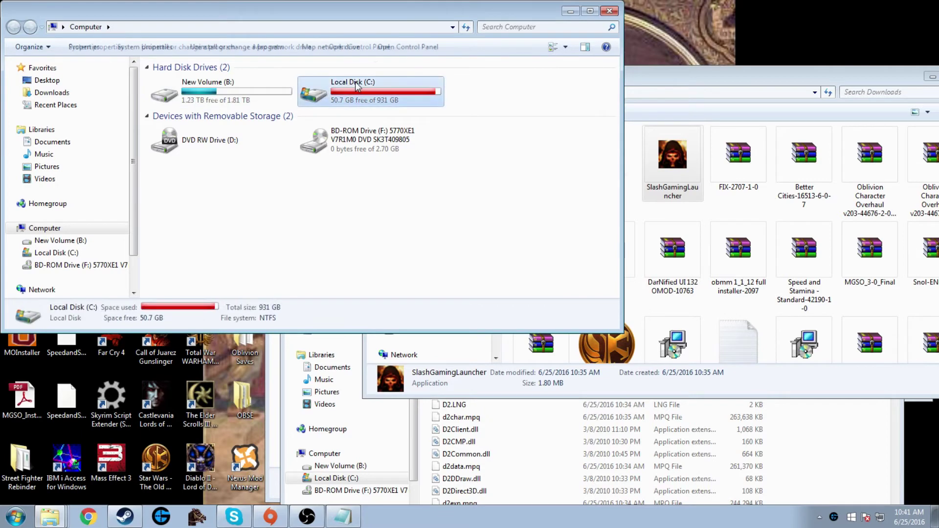
double_click(255, 242)
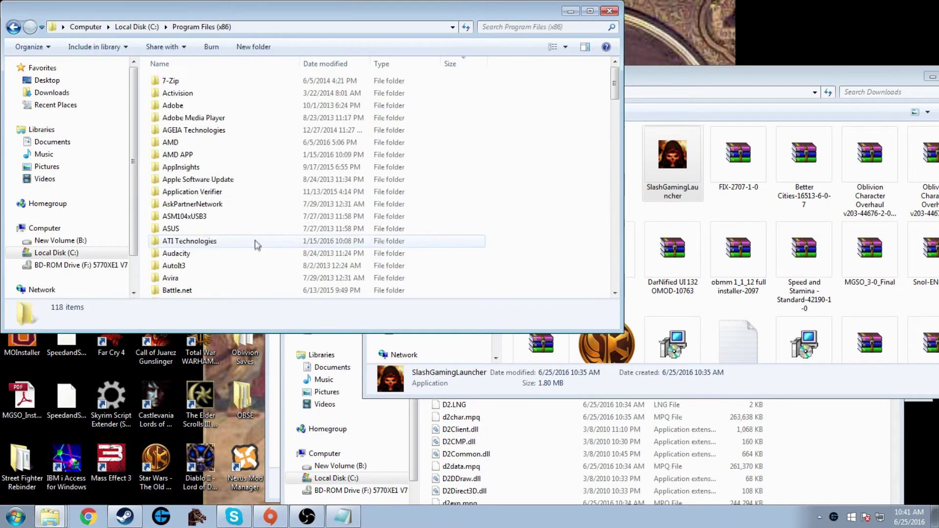
scroll(250, 209, "down", 4)
scroll(249, 209, "down", 7)
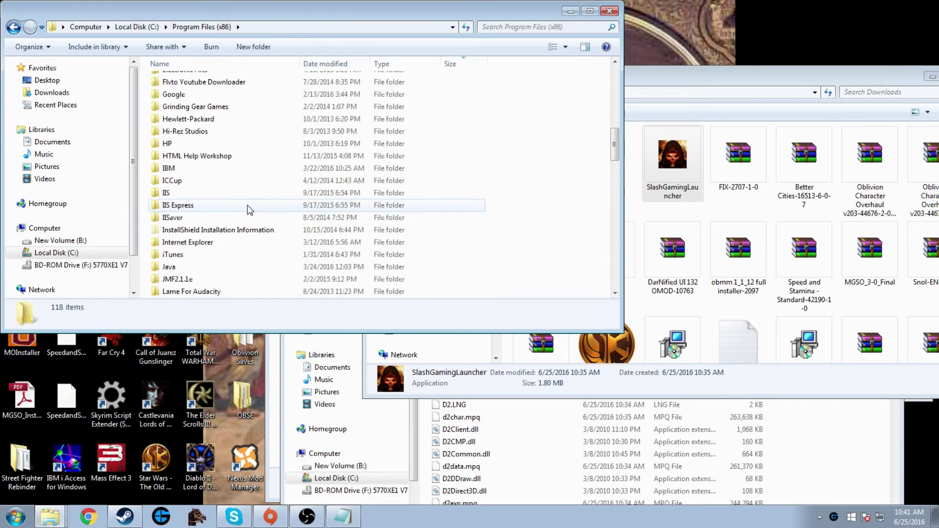
scroll(242, 196, "up", 1)
double_click(189, 77)
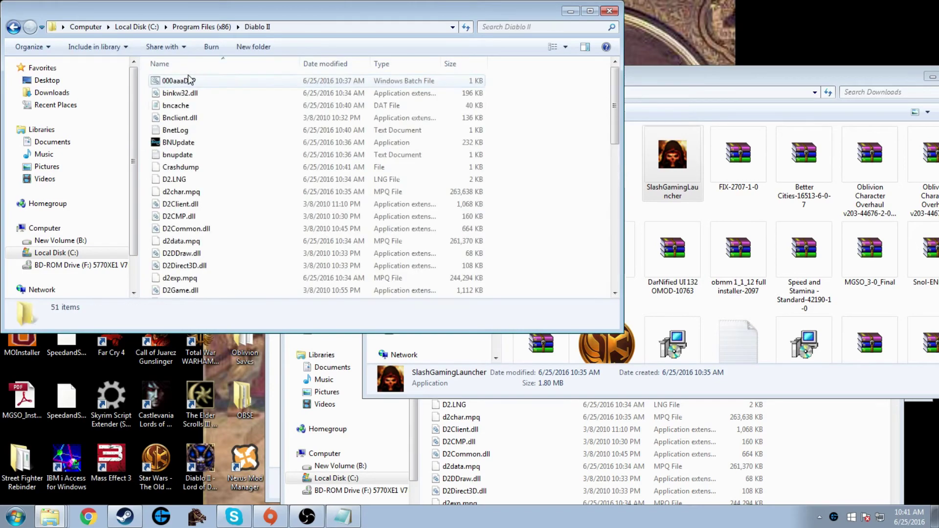
Start the D2VidTst utility, skip its video test and accept 3dfx Glide as the video mode
scroll(214, 175, "down", 5)
scroll(214, 175, "down", 5)
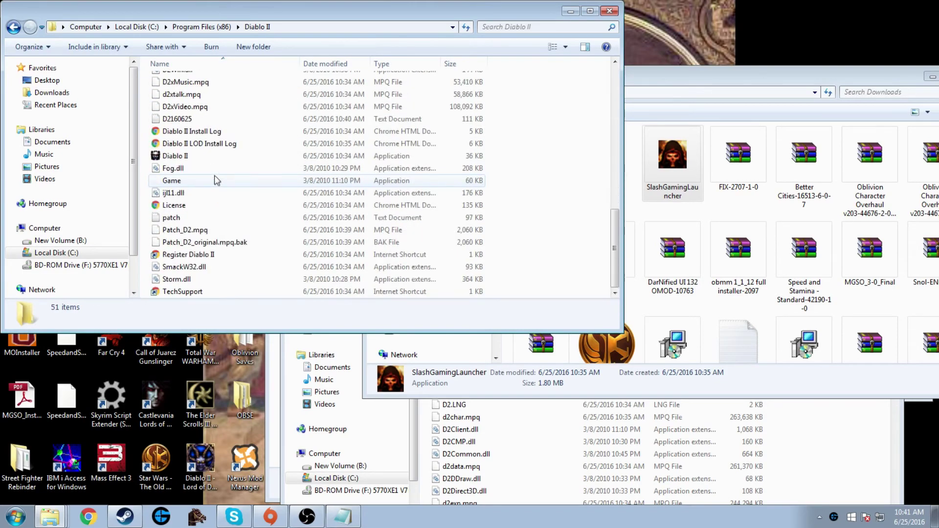
scroll(214, 175, "up", 2)
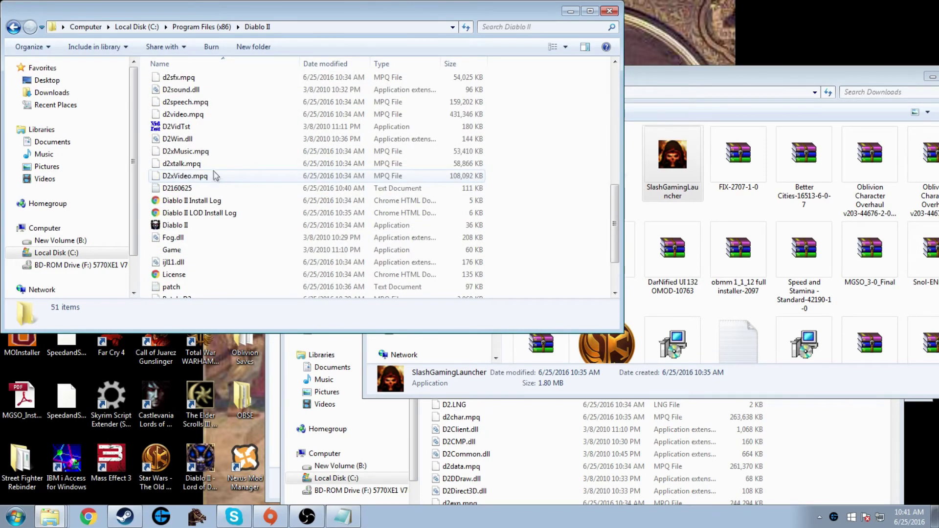
double_click(215, 127)
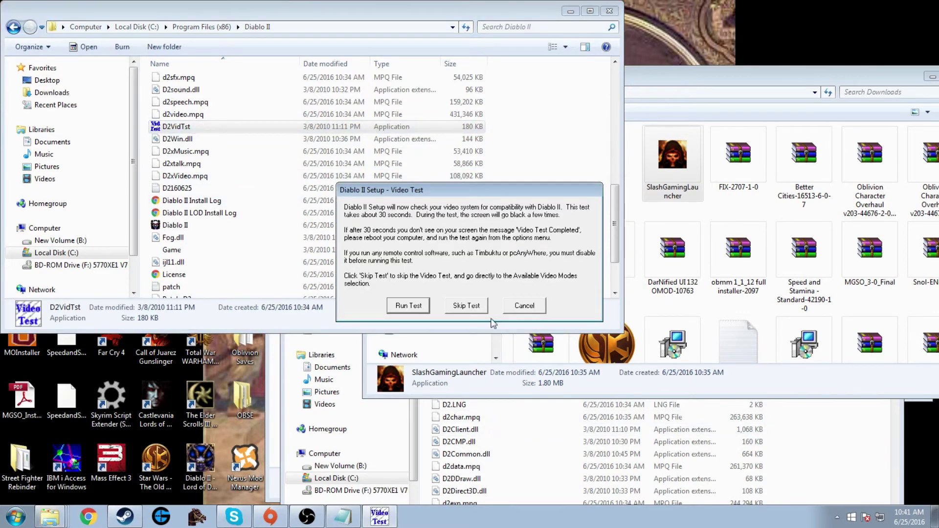
left_click(473, 308)
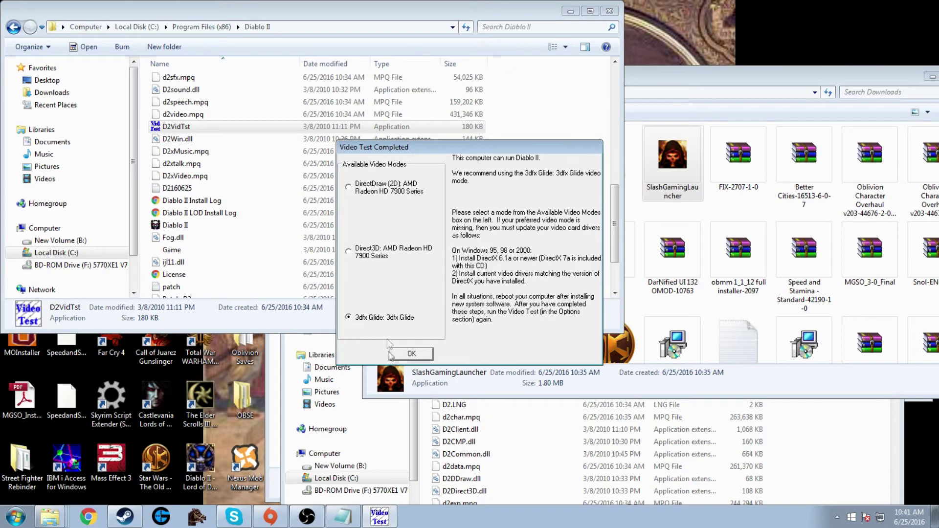
left_click(411, 356)
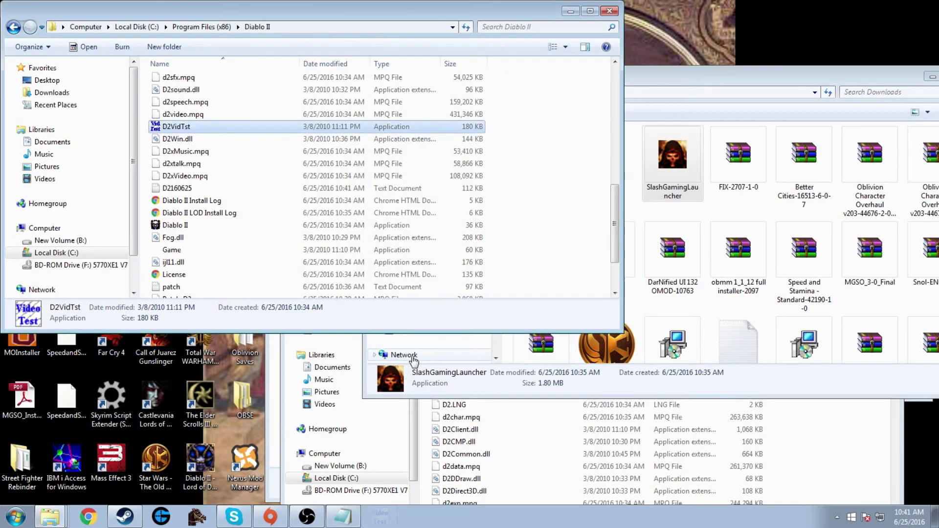
Launch Diablo II - Lord of Destruction from its desktop shortcut without the windowed flag, and close the Diablo II folder window in front
left_click(199, 467)
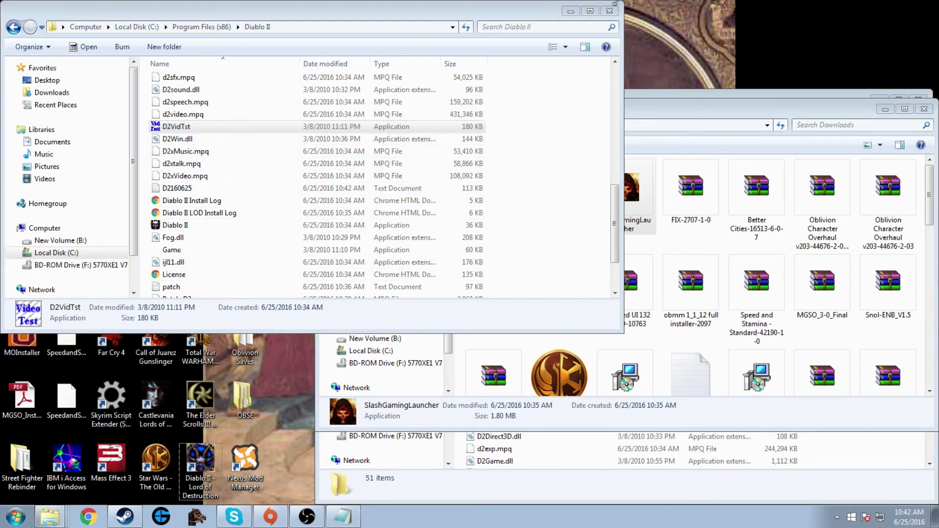
left_click(609, 11)
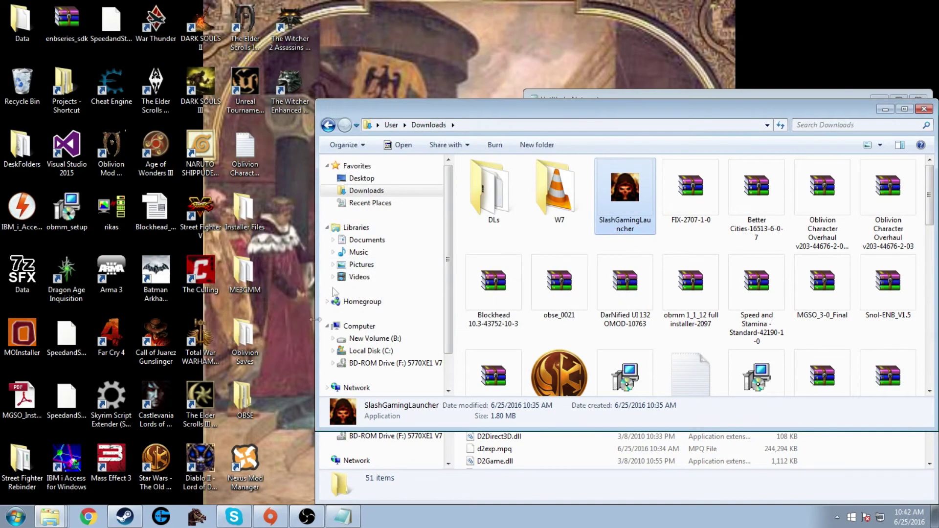
Add the -w flag back to the target of the Diablo II - Lord of Destruction desktop shortcut and save its properties
right_click(198, 484)
left_click(222, 487)
left_click(400, 308)
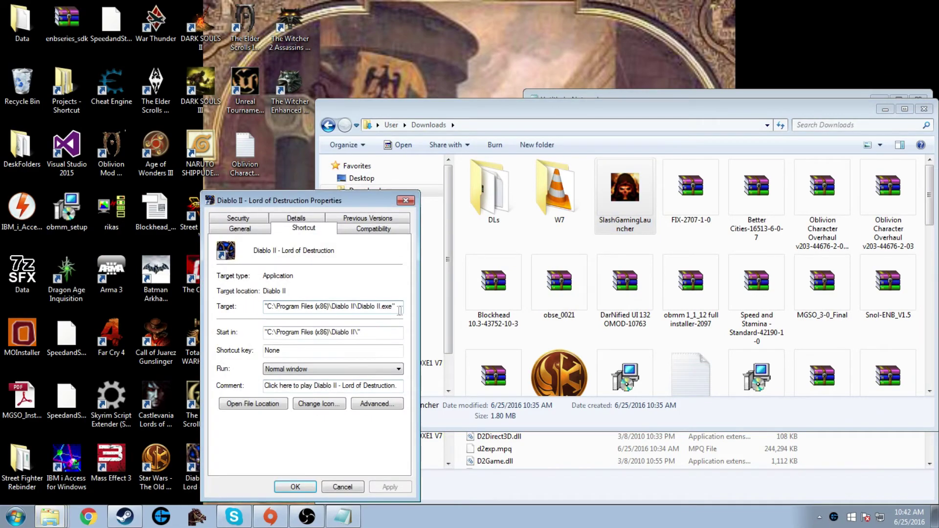
type("-3dfx")
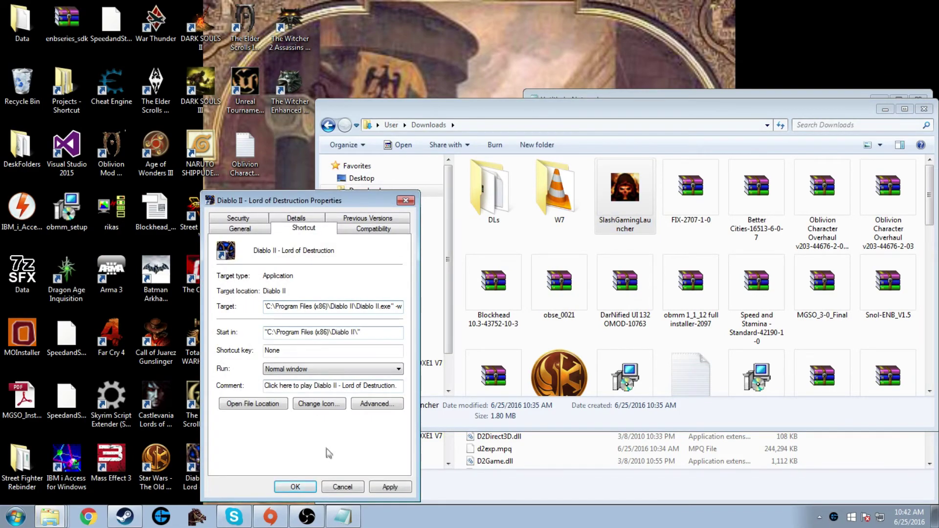
left_click(295, 487)
Launch Diablo II in windowed mode from its desktop shortcut, and close the critical error dialog and the game window
left_click(214, 482)
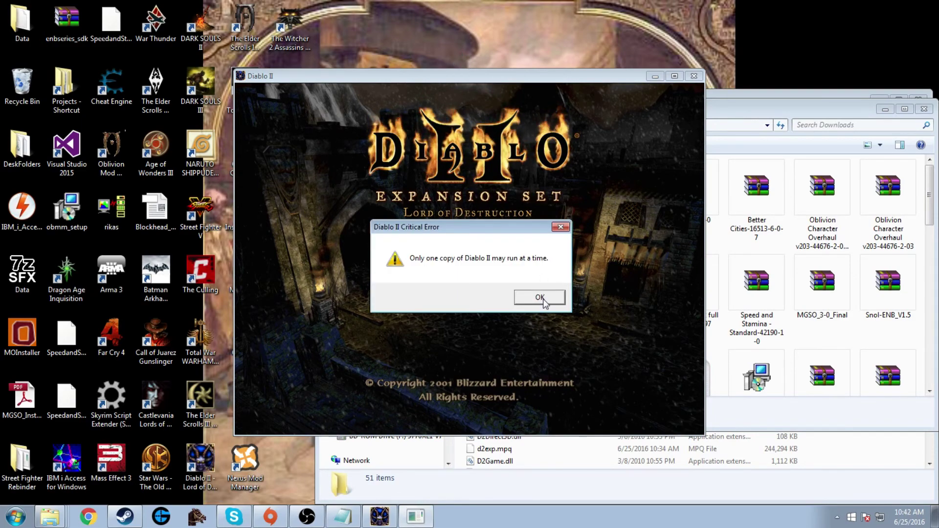
left_click(540, 299)
left_click(695, 76)
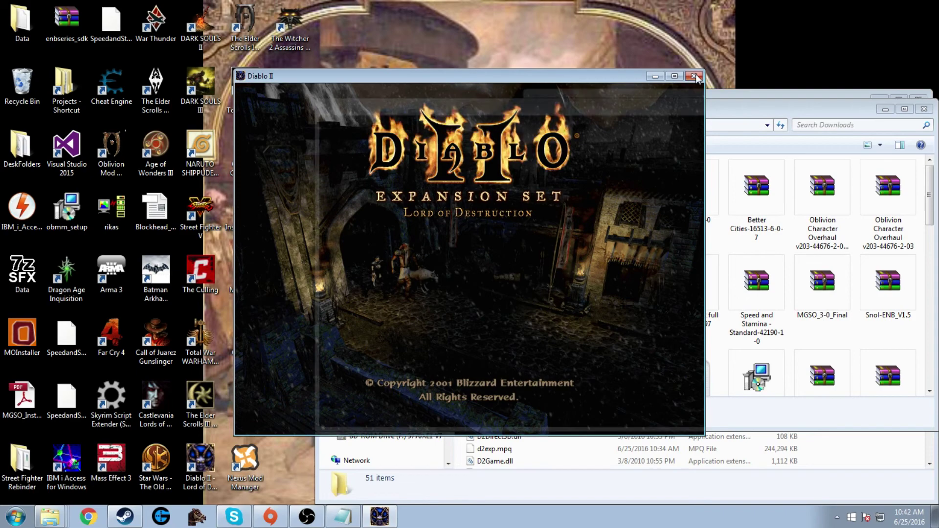
Bring the remaining Diablo II program folder window forward and select D2gfx.dll in it
left_click(51, 516)
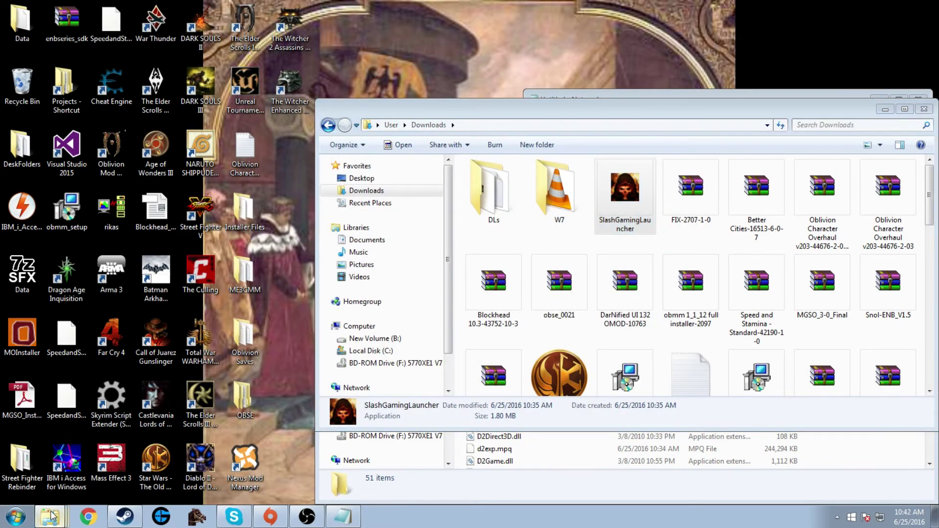
left_click(51, 516)
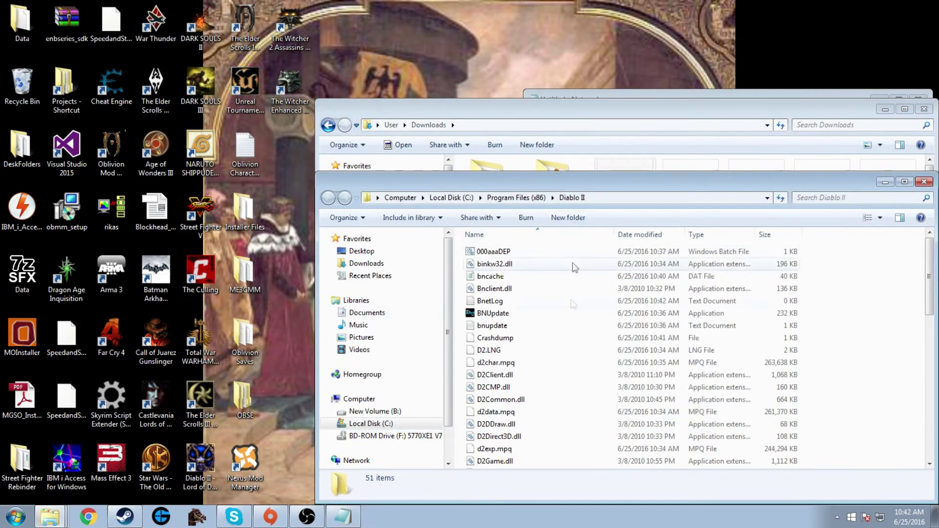
left_click(571, 313)
scroll(548, 367, "down", 2)
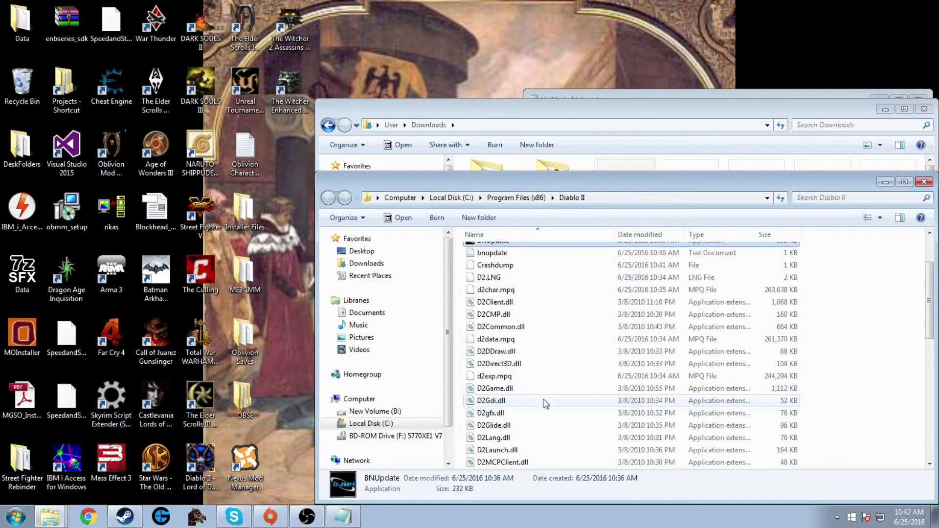
left_click(522, 416)
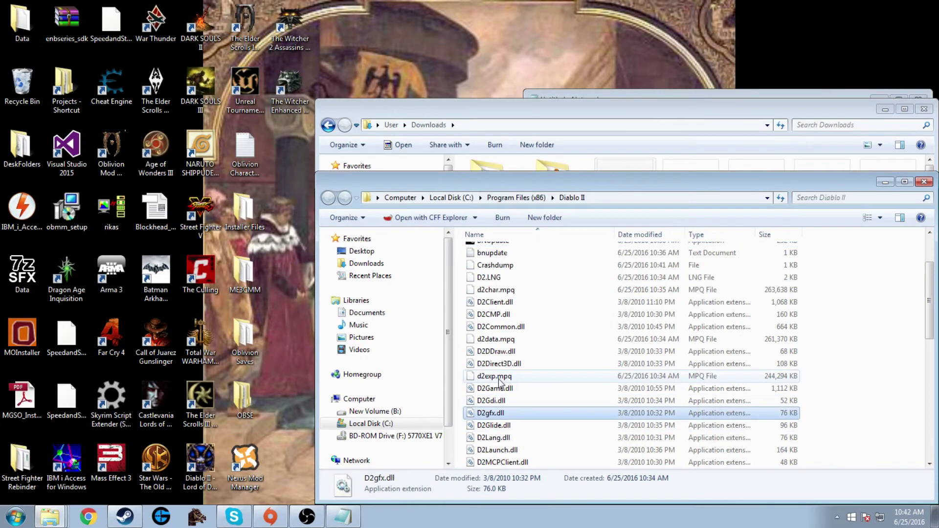
Search Google in a maximized Chrome window for "d2gfx.dll 1.13c" and open the reddit result about downgrading to 1.13c and needing the CD
left_click(88, 517)
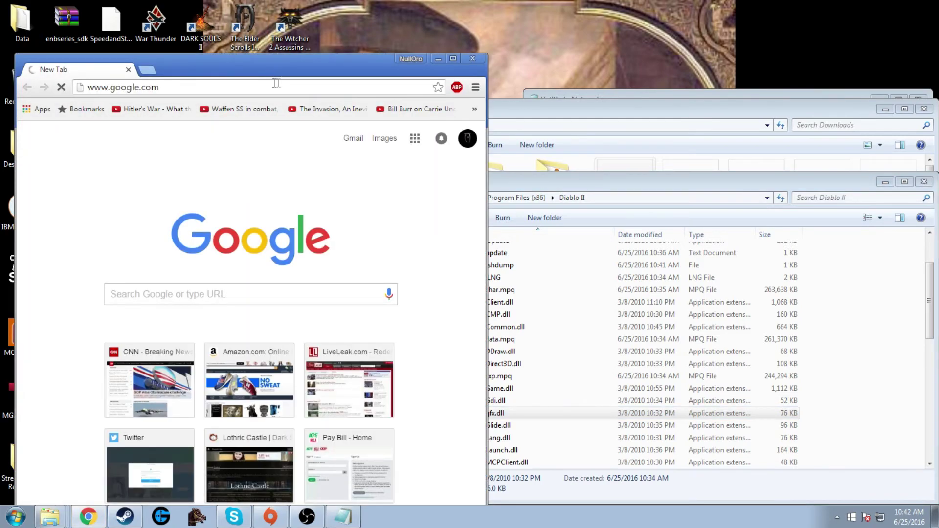
double_click(318, 59)
type("d2")
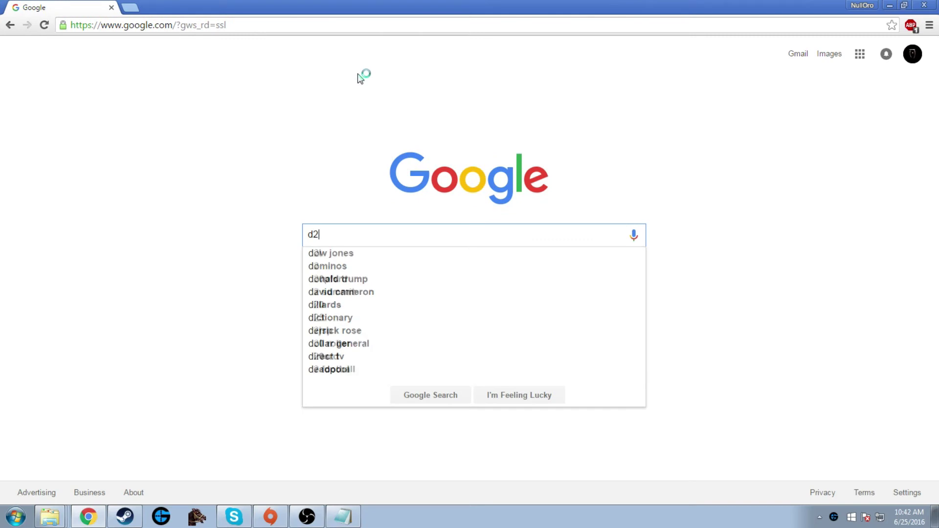
type("gfx.dll 1.1")
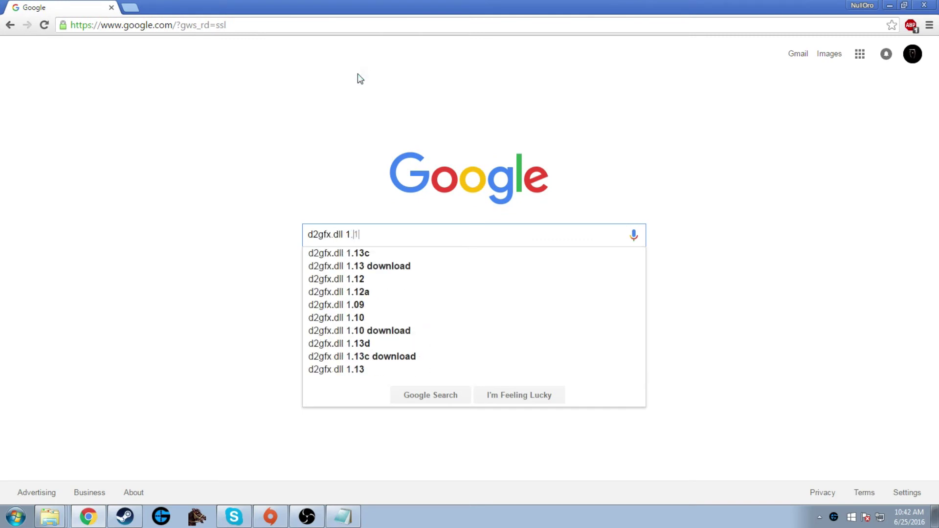
type("3c")
key("Return")
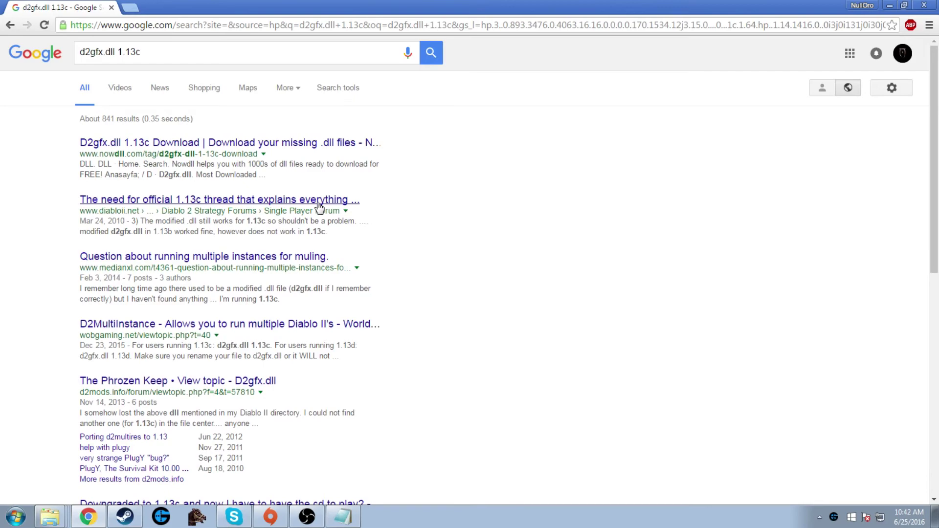
scroll(319, 206, "down", 3)
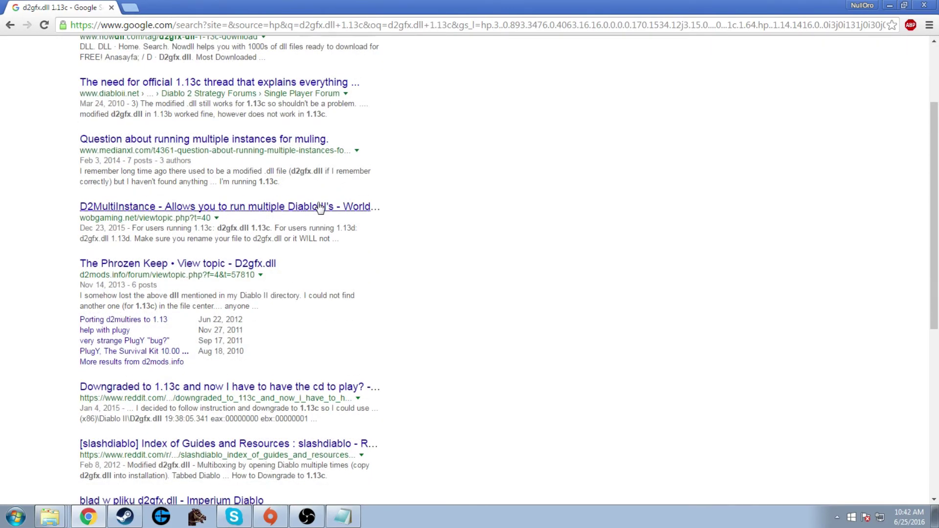
left_click(352, 387)
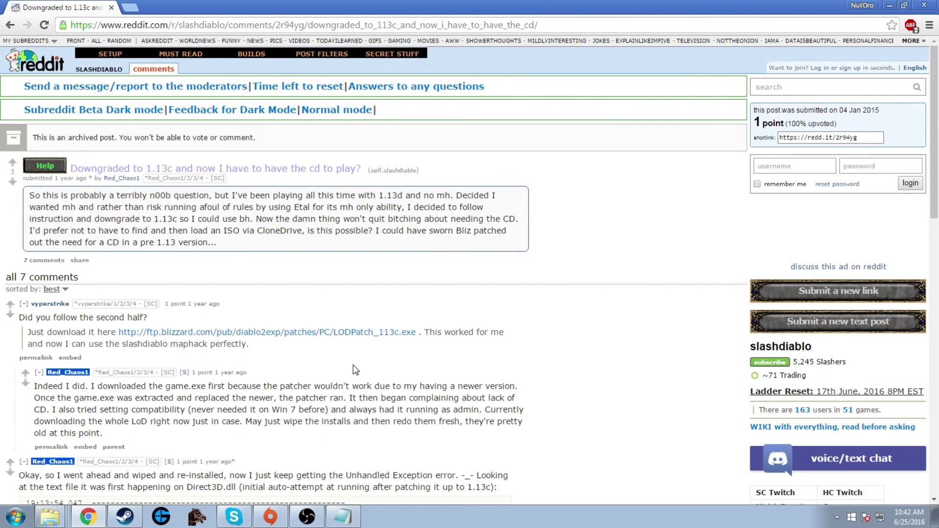
Find the mentions of "d2gfx.dll" on the reddit page, advancing to the last one
key("ctrl+f")
type("d2gfx.dll")
key("Return")
key("Return")
key("Return")
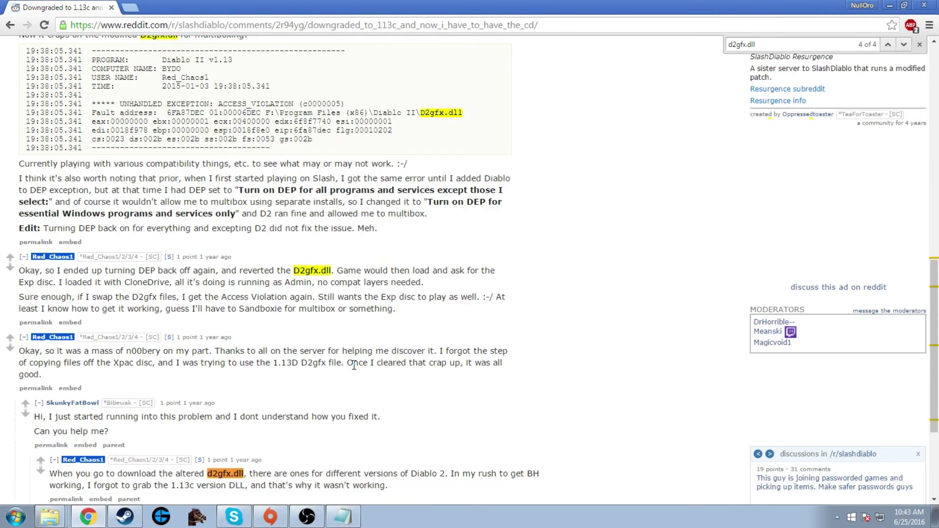
Go back to the Google results, change the search to "d2gfx.dll slashdiablo" and open the reddit thread titled "d2gfx.dll"
left_click(10, 25)
double_click(120, 55)
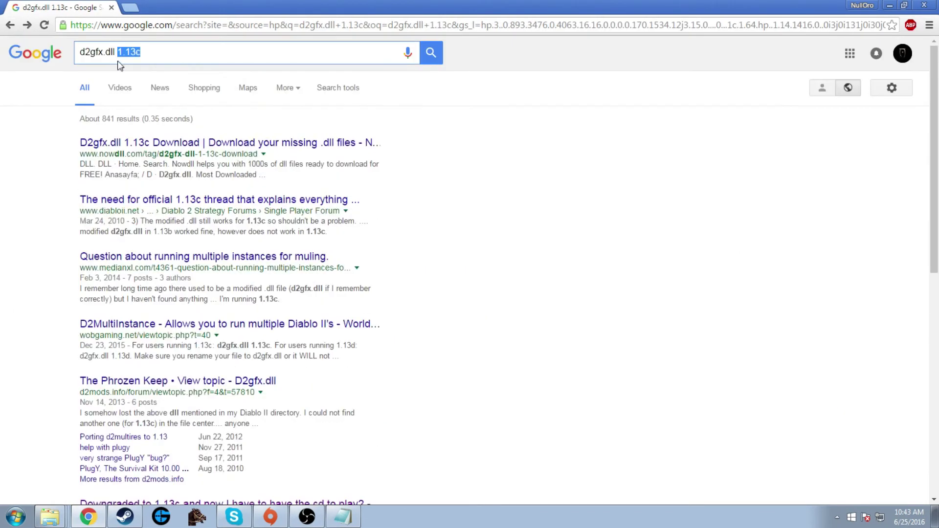
type("slashdiablo")
key("Return")
left_click(211, 269)
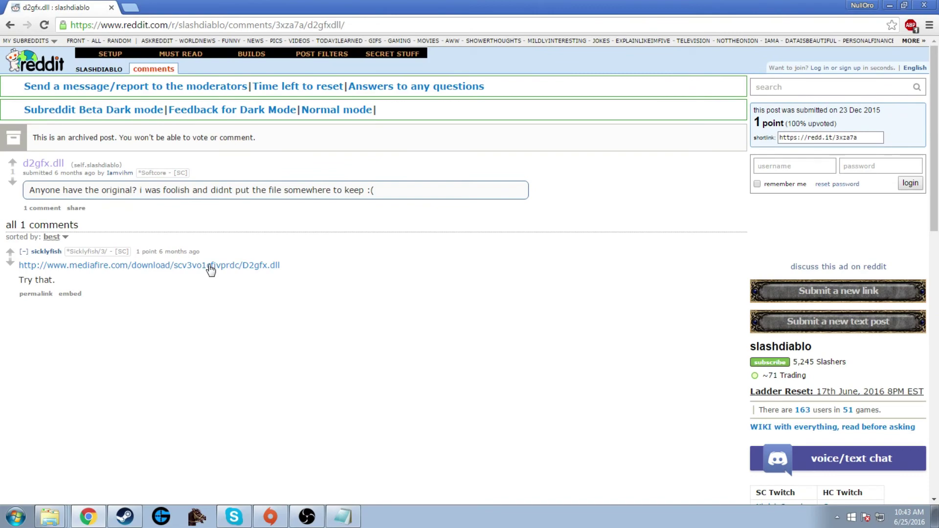
Return to the results, open the "Anyone got the modified D2gfx.dll?" thread and follow the "Here" link in its comment
key("alt+Left")
left_click(196, 253)
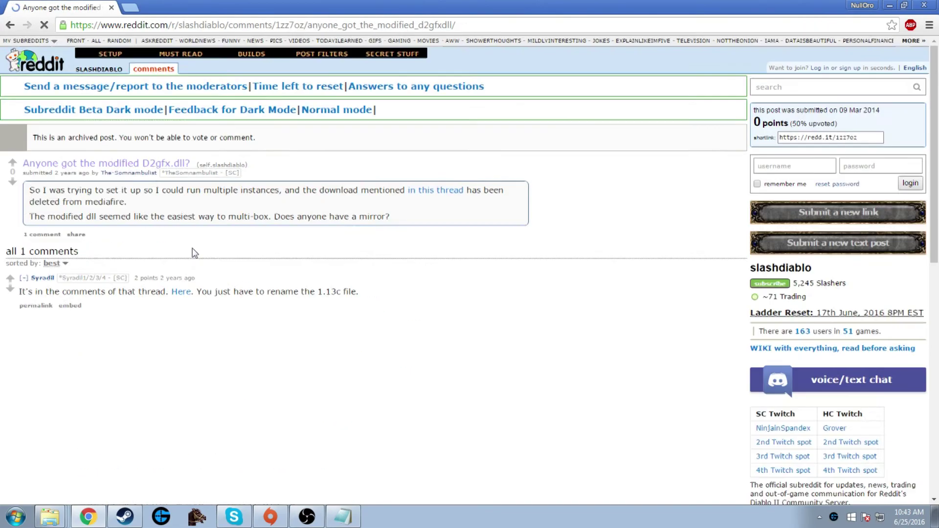
left_click(182, 294)
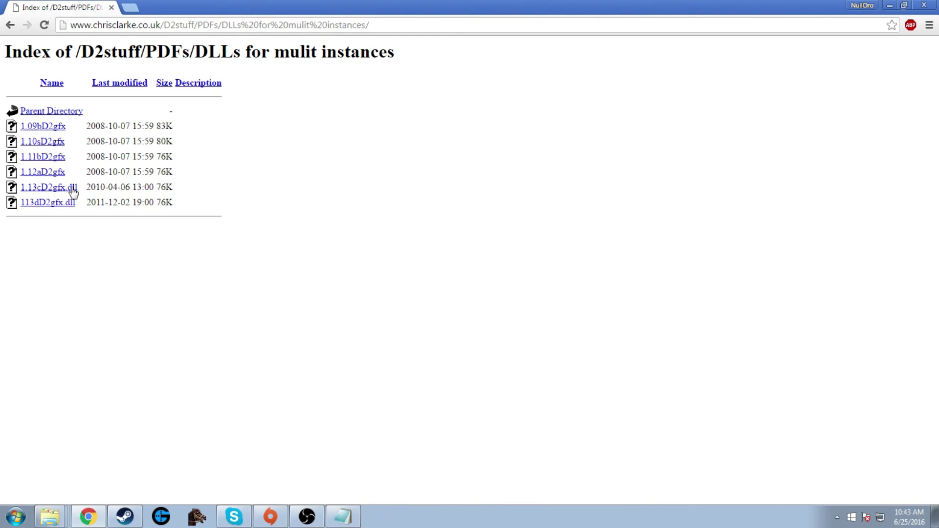
Download 1.13cD2gfx.dll from the multi-instance DLL index, keep the file despite the warning and show it in its folder
left_click(72, 188)
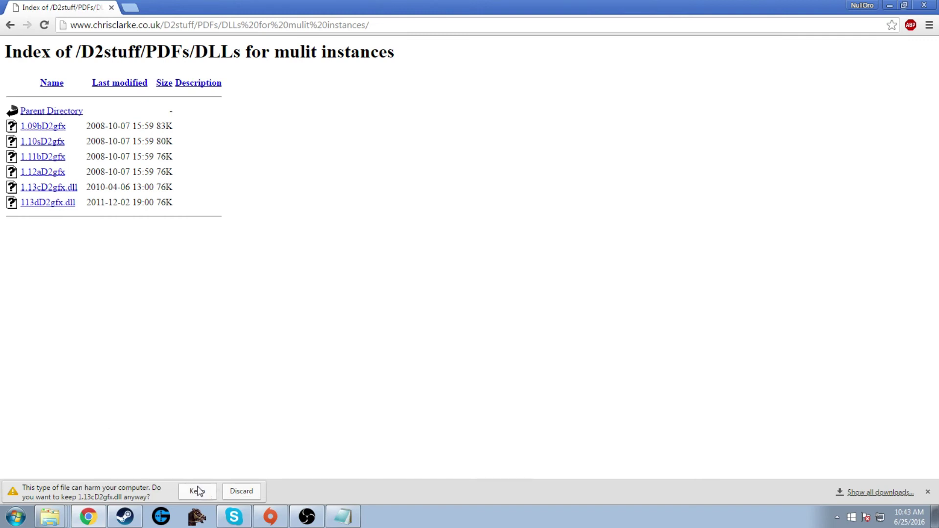
left_click(199, 492)
left_click(119, 490)
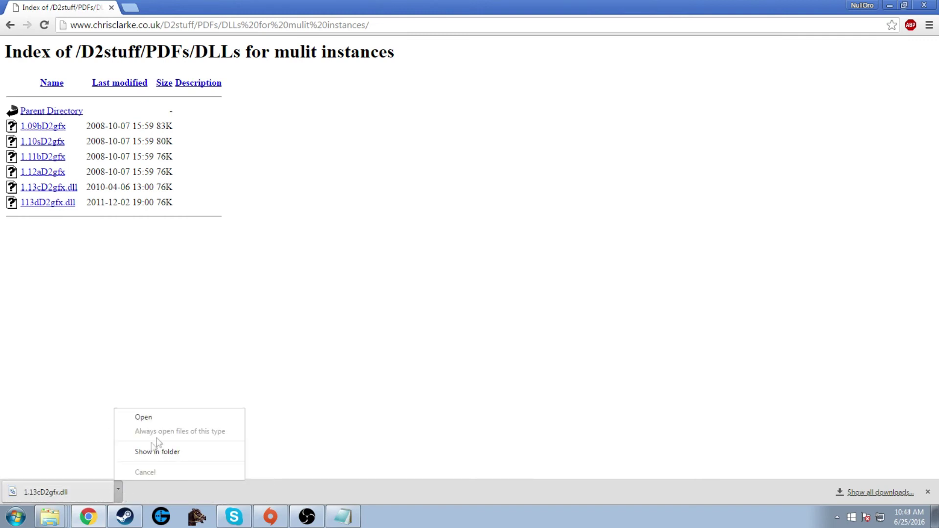
left_click(153, 451)
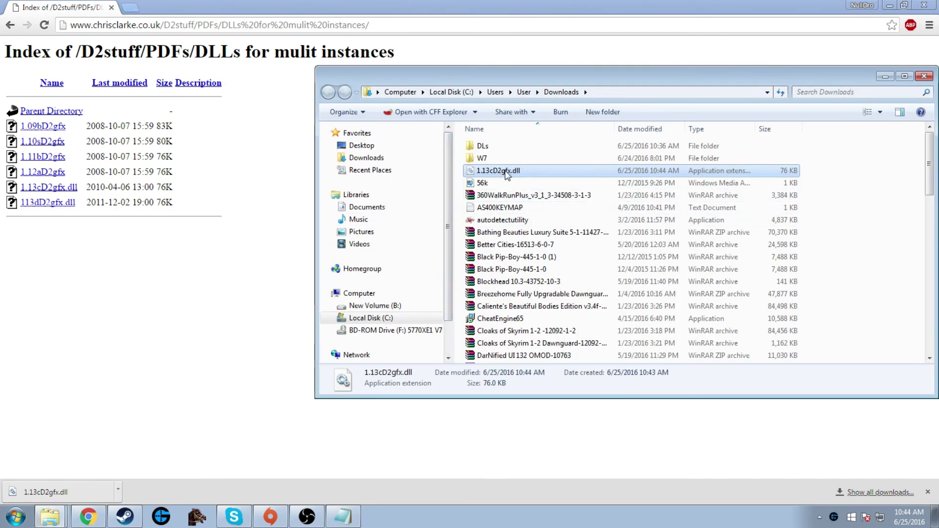
Move 1.13cD2gfx.dll from the Downloads folder into the Diablo II program folder
left_click(51, 519)
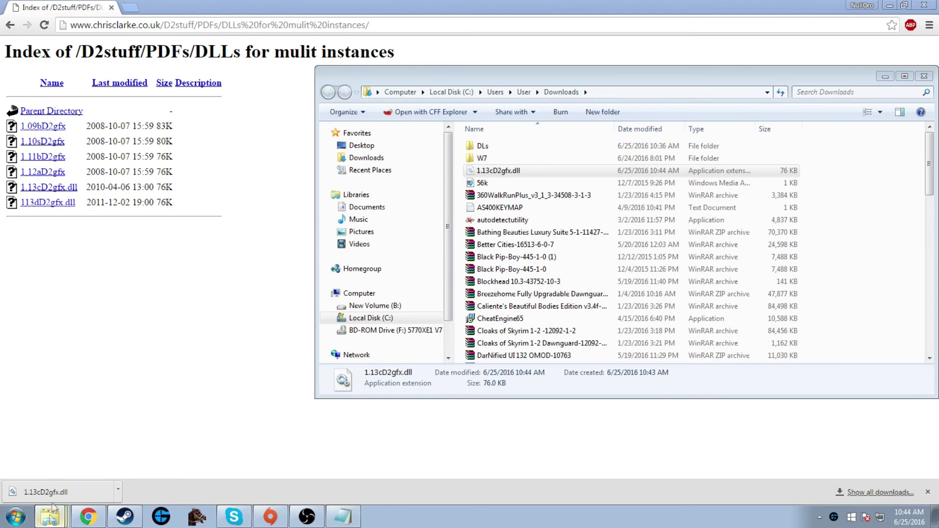
left_click(56, 471)
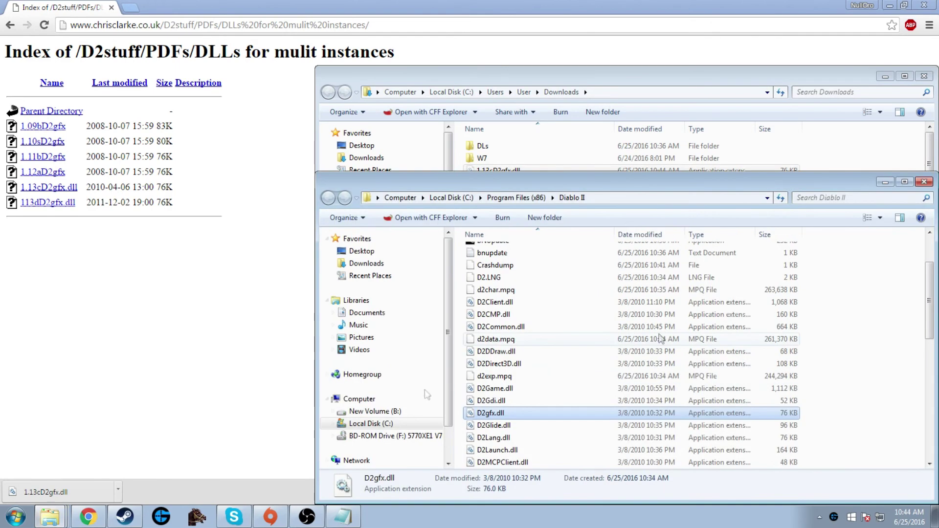
right_click(863, 382)
left_click(864, 294)
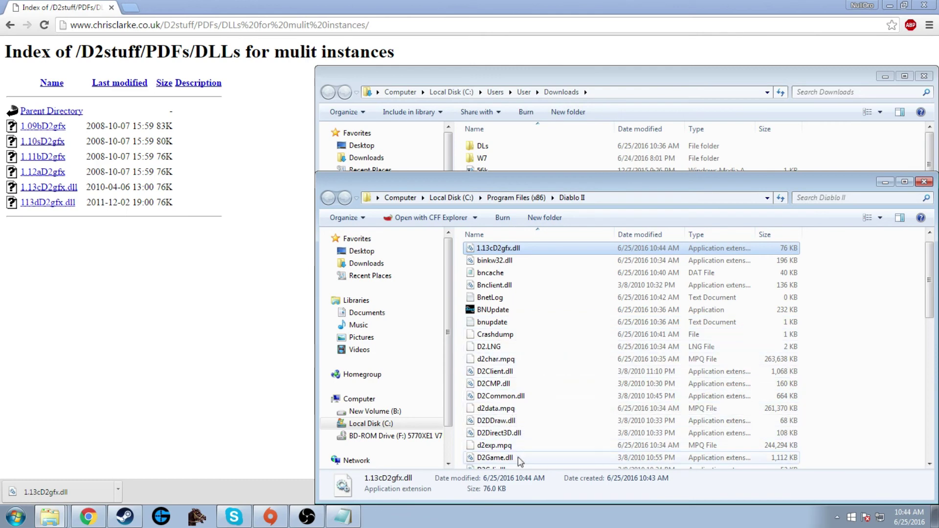
Rename the original D2gfx.dll in the Diablo II folder as D2gfxbackup.dll
scroll(519, 445, "down", 1)
right_click(520, 451)
left_click(572, 422)
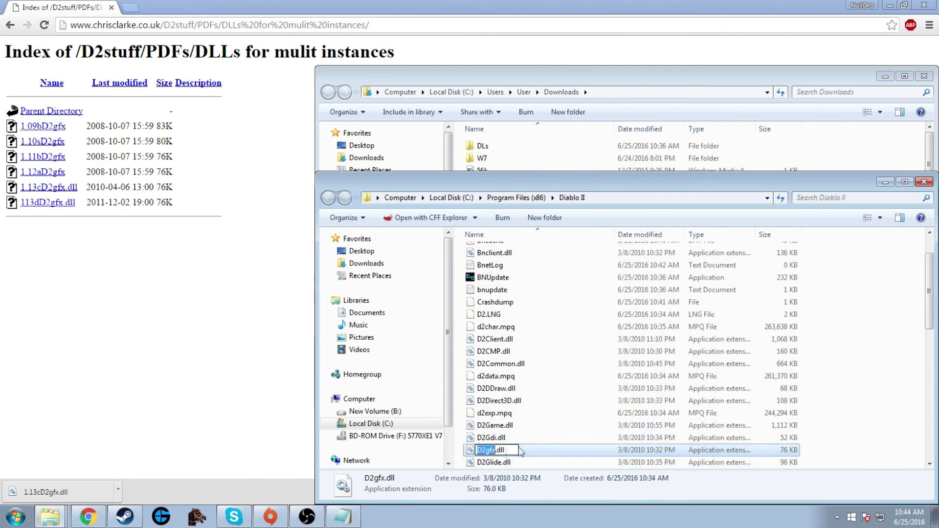
key("Right")
type("backup")
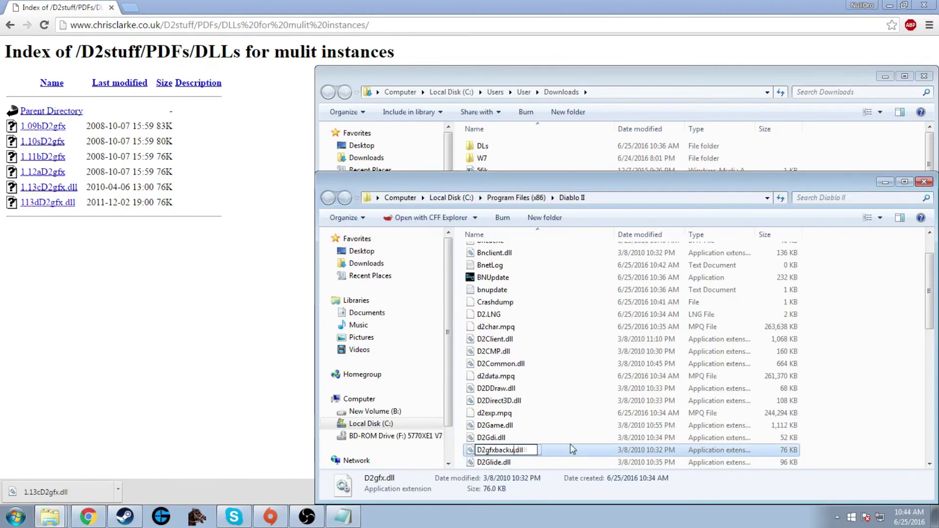
key("Return")
Rename 1.13cD2gfx.dll in the Diablo II folder as D2gfx.dll by removing its version prefix
scroll(549, 413, "up", 2)
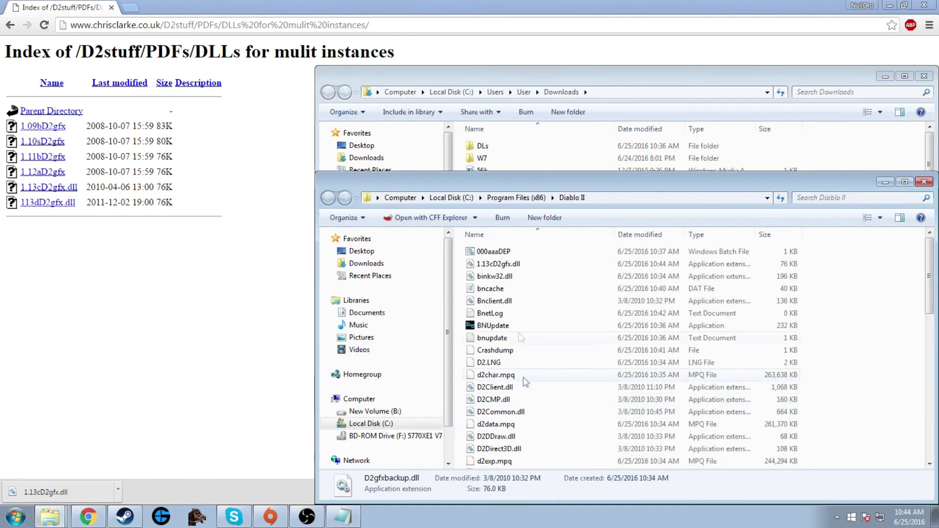
right_click(502, 265)
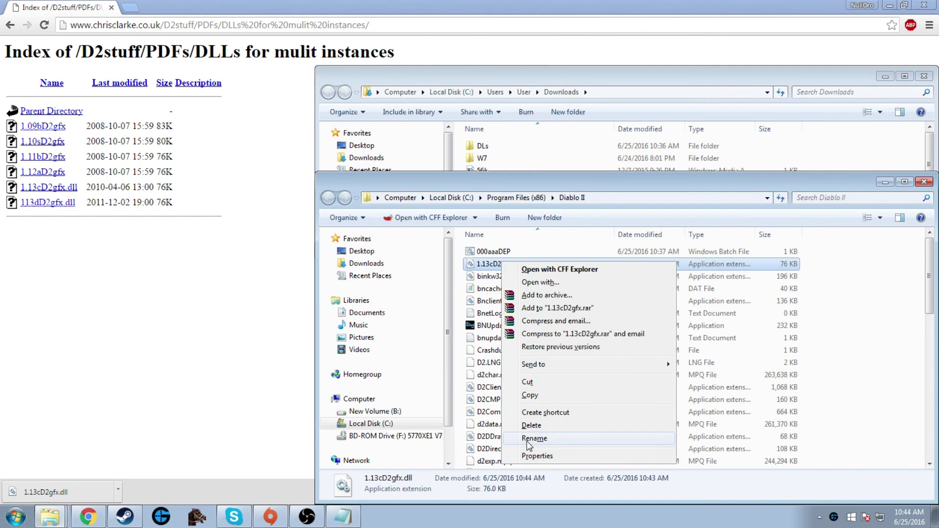
left_click(535, 439)
left_click(492, 265)
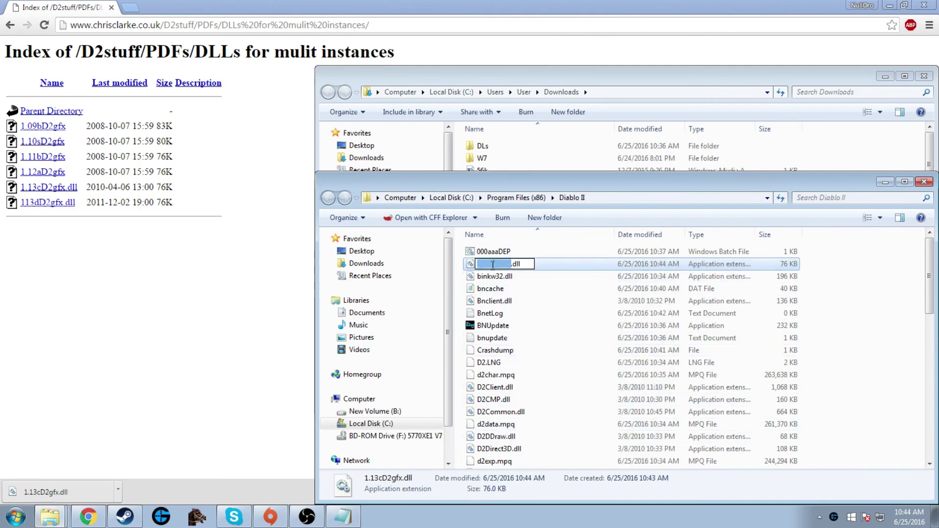
left_click_drag(492, 265, 472, 264)
key("BackSpace")
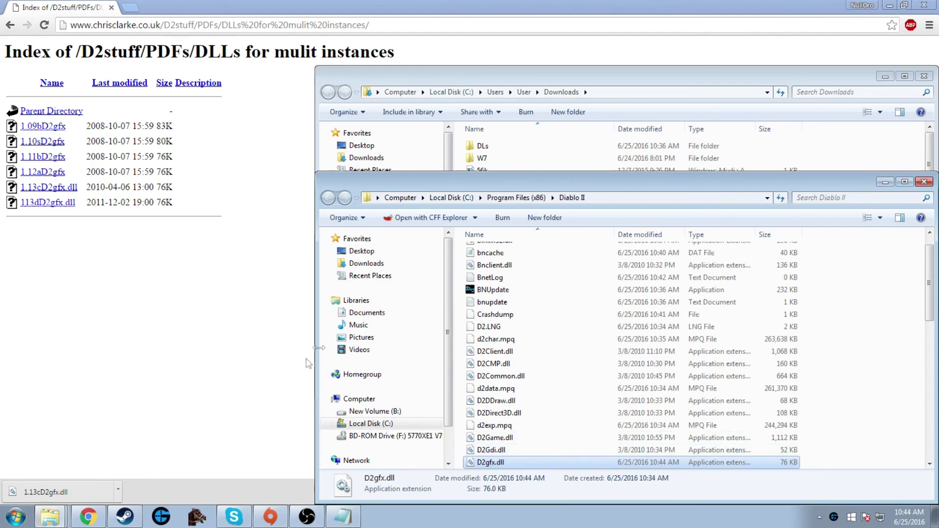
Close the Chrome page, launch two instances of Diablo II from the desktop shortcut and move their windows apart
left_click(111, 7)
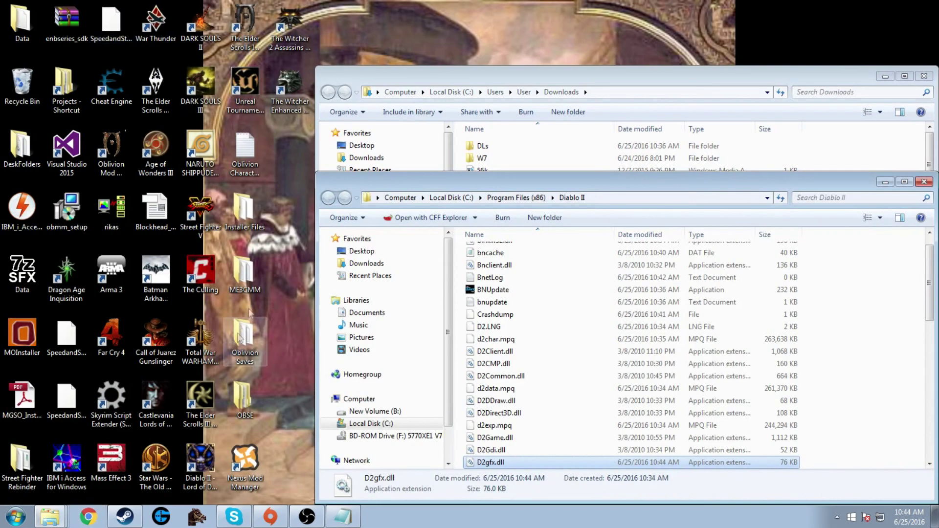
left_click(206, 458)
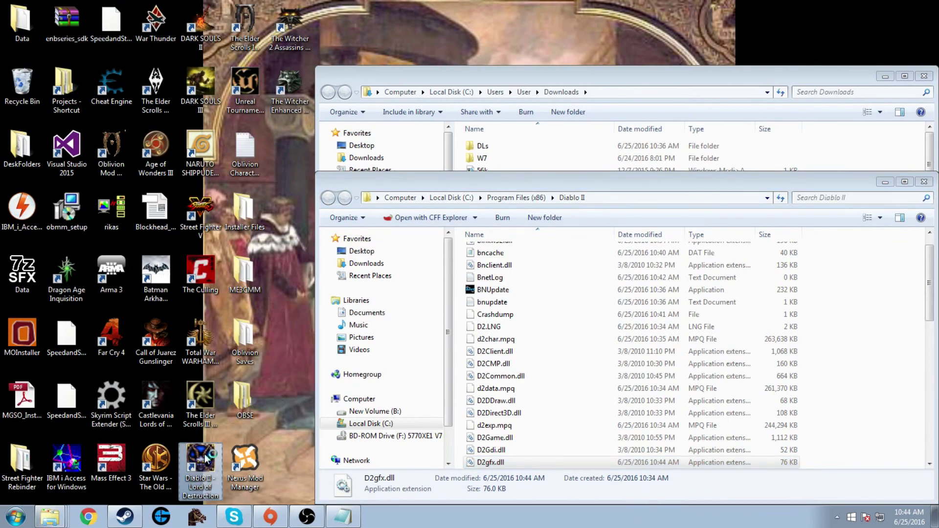
double_click(204, 458)
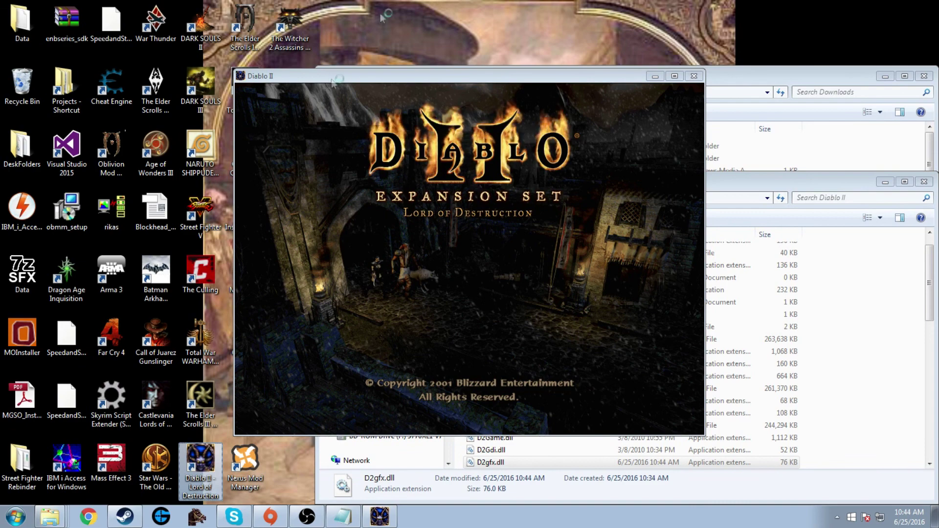
left_click_drag(465, 77, 240, 52)
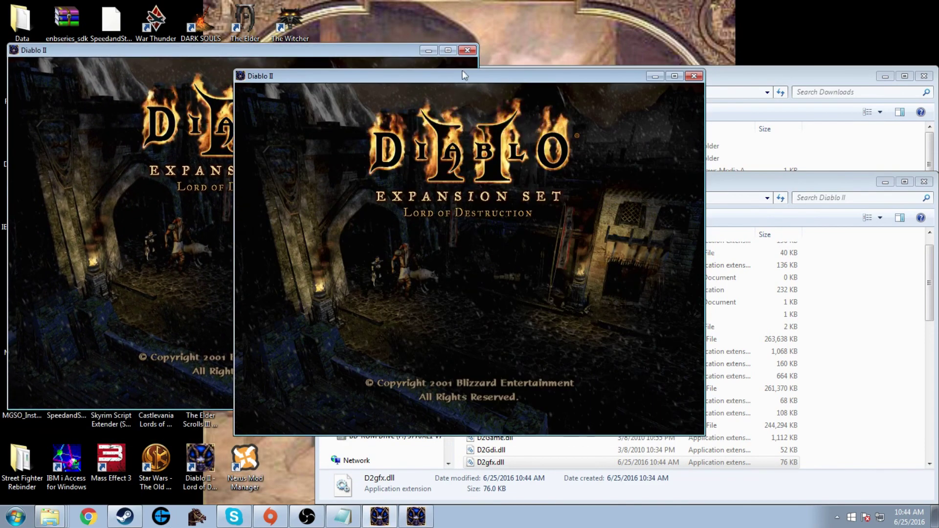
left_click_drag(501, 70, 506, 77)
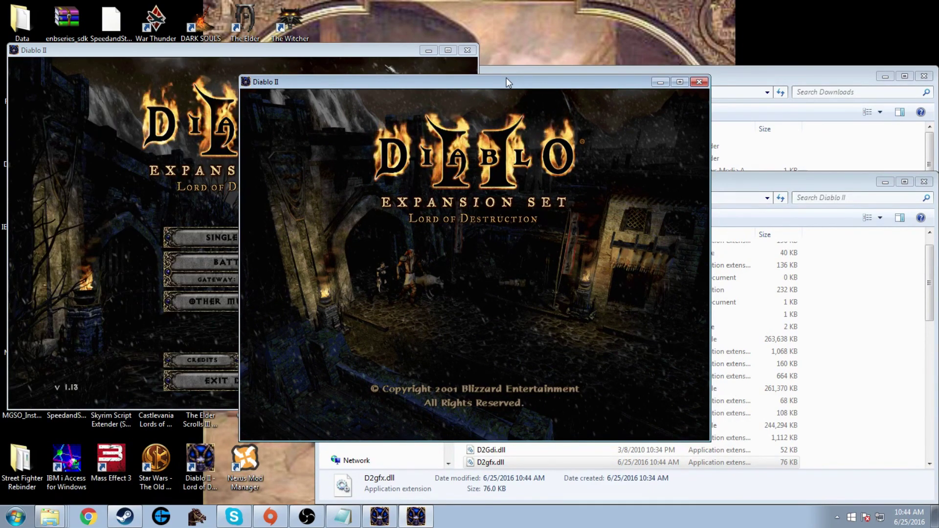
Bring the first Diablo II window forward and exit both game instances from their main menus
left_click(369, 54)
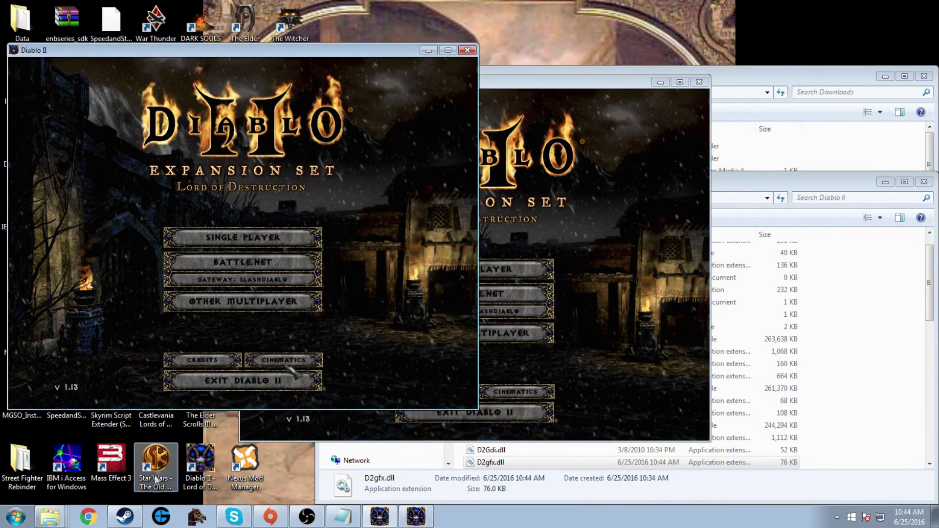
left_click(243, 381)
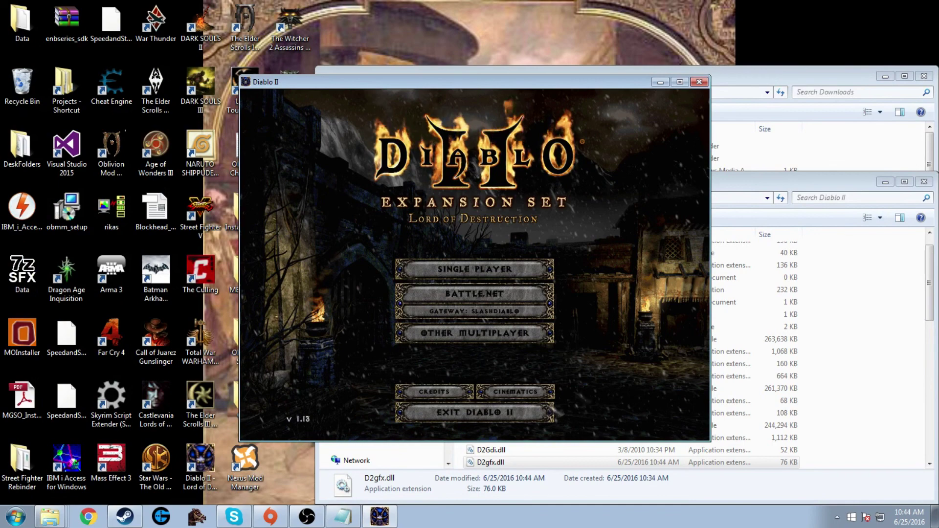
left_click(538, 415)
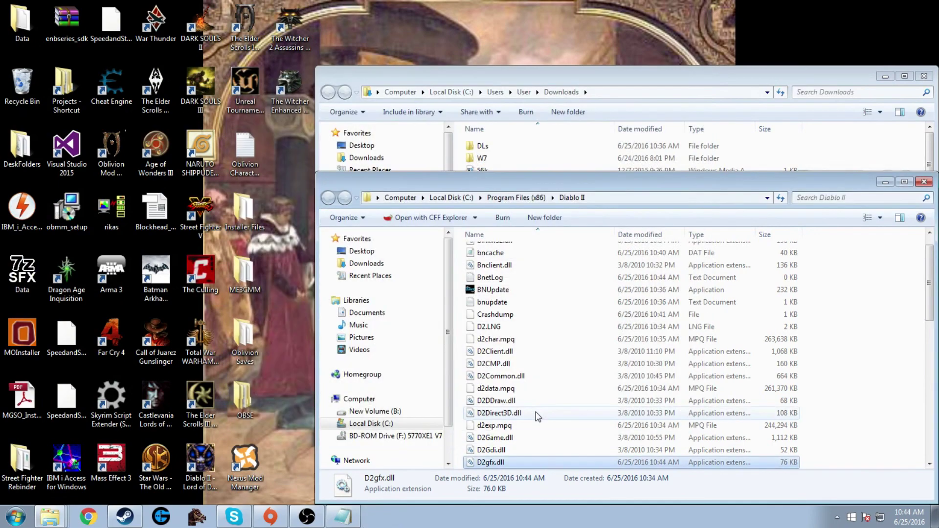